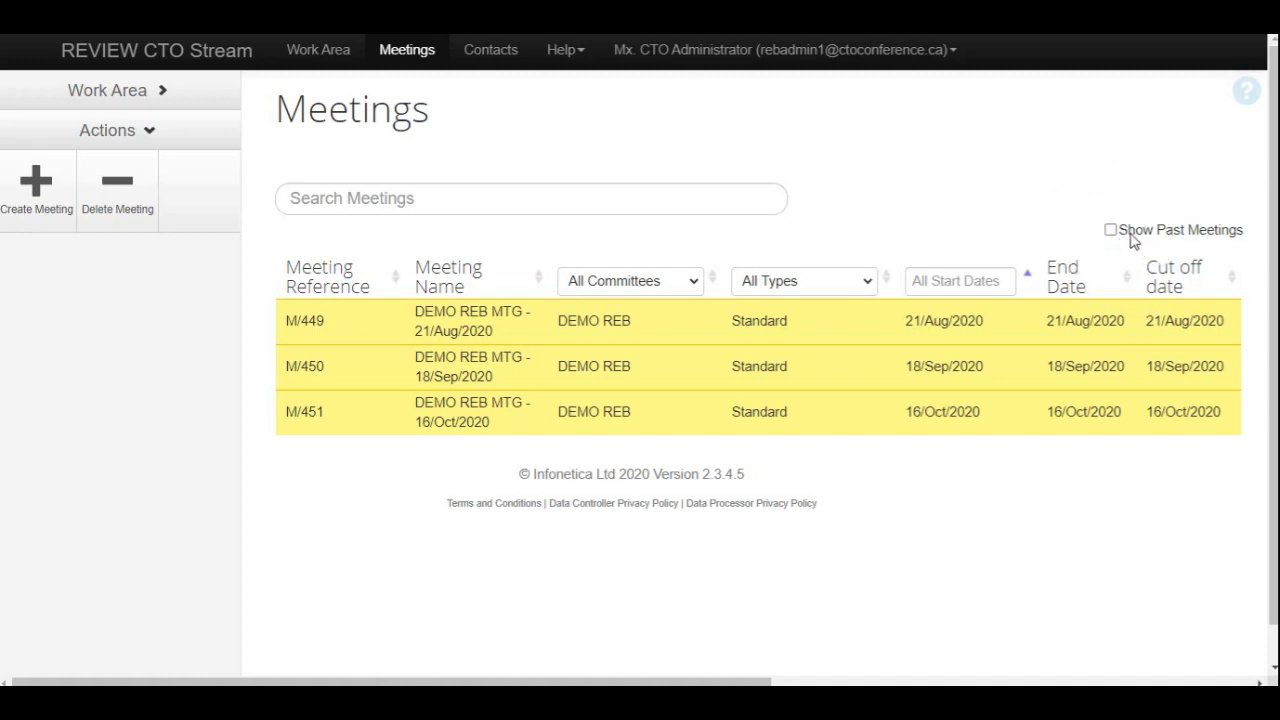
Step: Show and hide the past meetings, and sort the meetings list by meeting reference and by meeting name
{"action": "left_click", "coordinate": [1111, 230]}
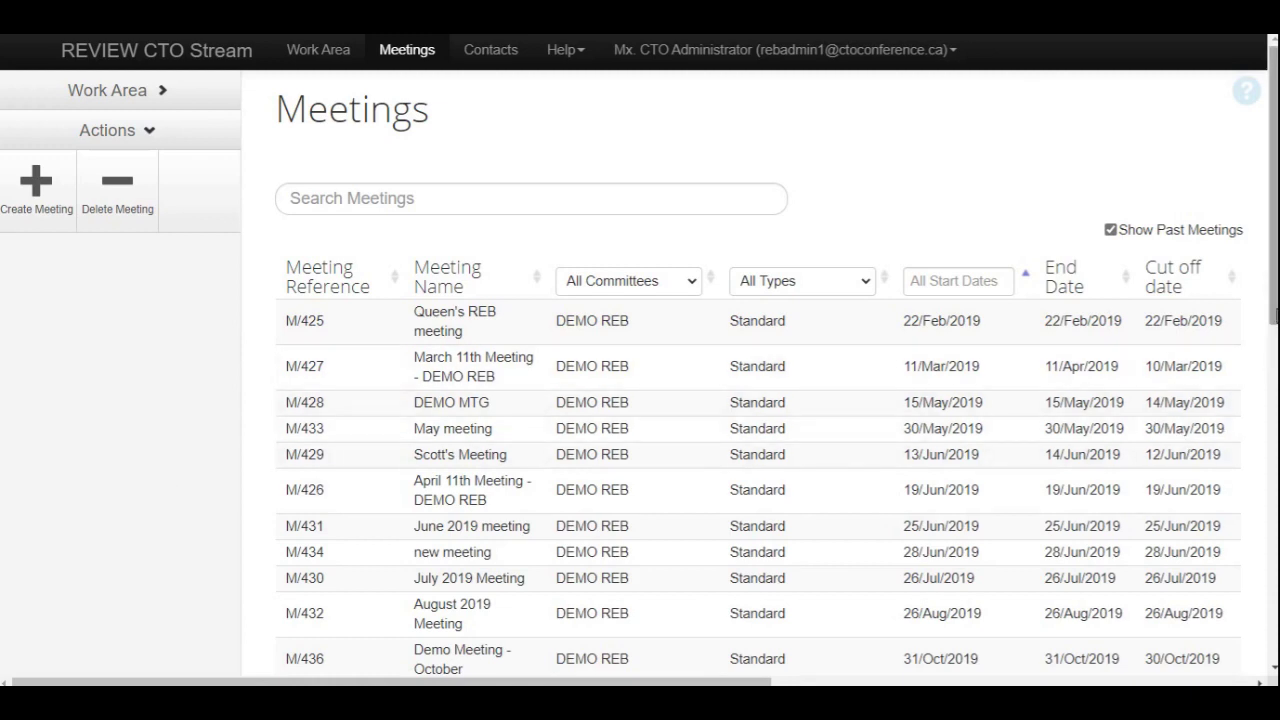
{"action": "left_click", "coordinate": [1111, 230]}
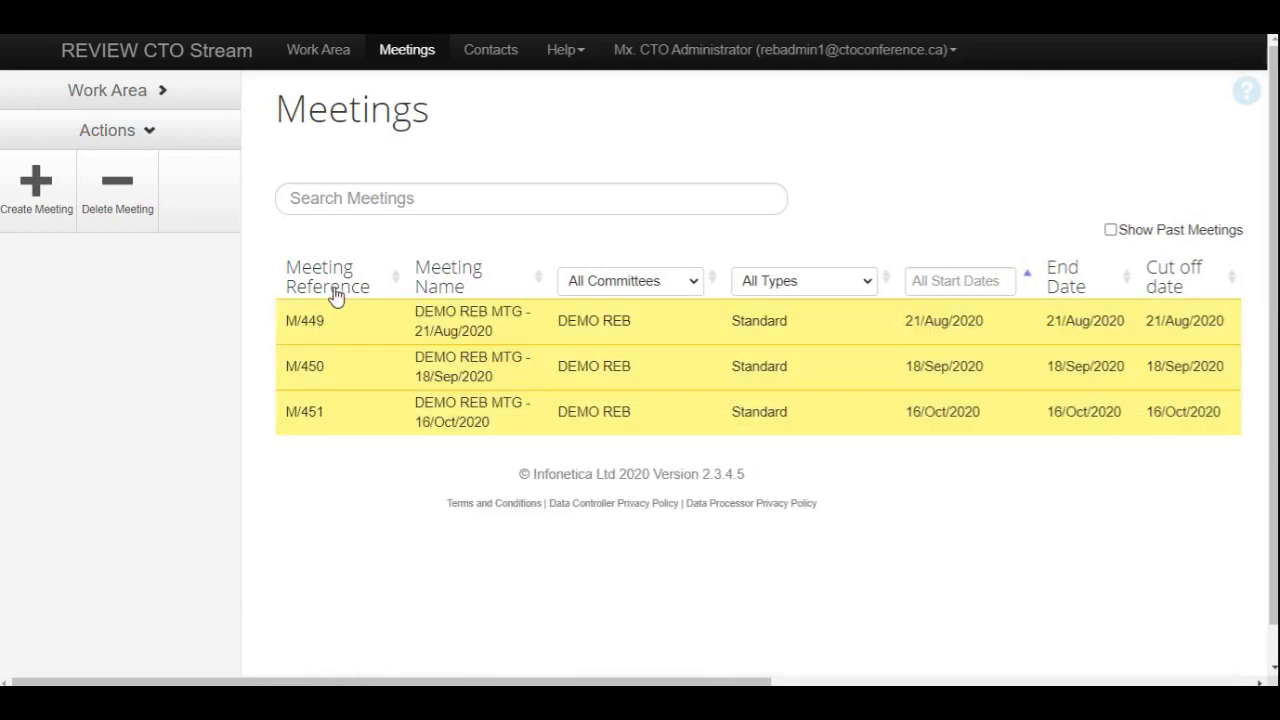
{"action": "left_click", "coordinate": [397, 288]}
{"action": "left_click", "coordinate": [397, 288]}
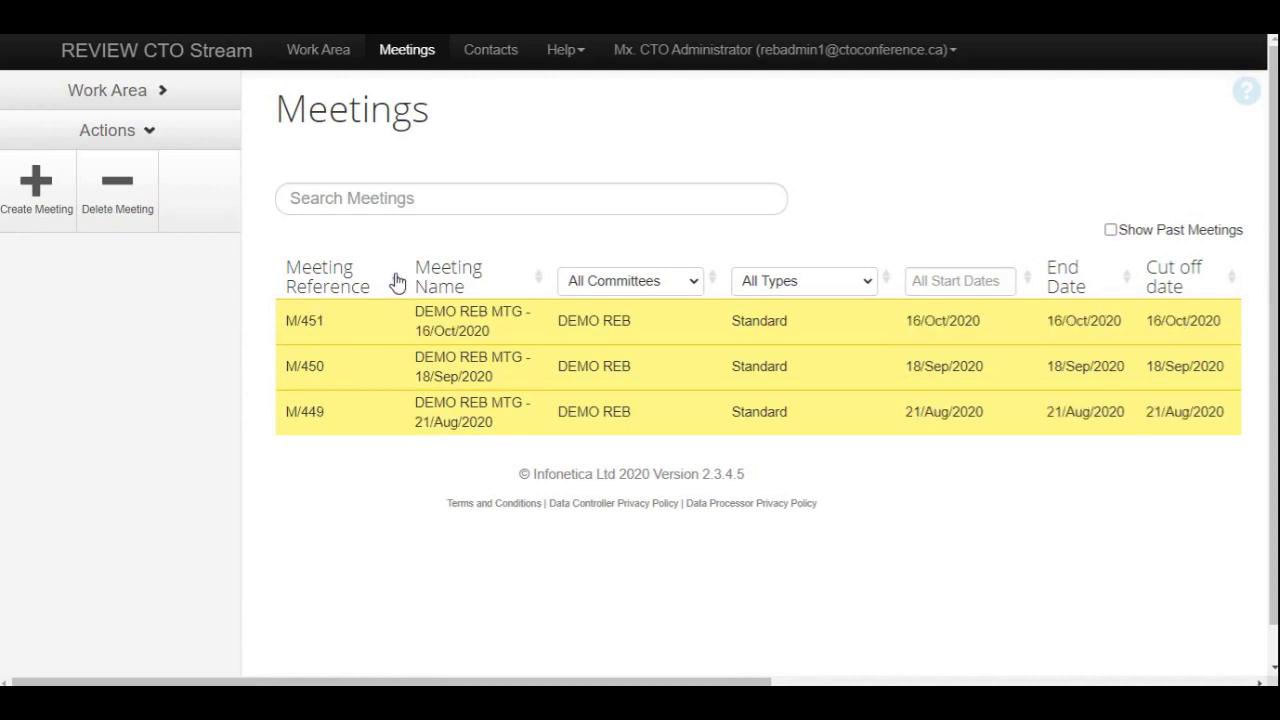
{"action": "left_click", "coordinate": [397, 288]}
{"action": "left_click", "coordinate": [397, 288]}
{"action": "left_click", "coordinate": [535, 286]}
{"action": "left_click", "coordinate": [538, 288]}
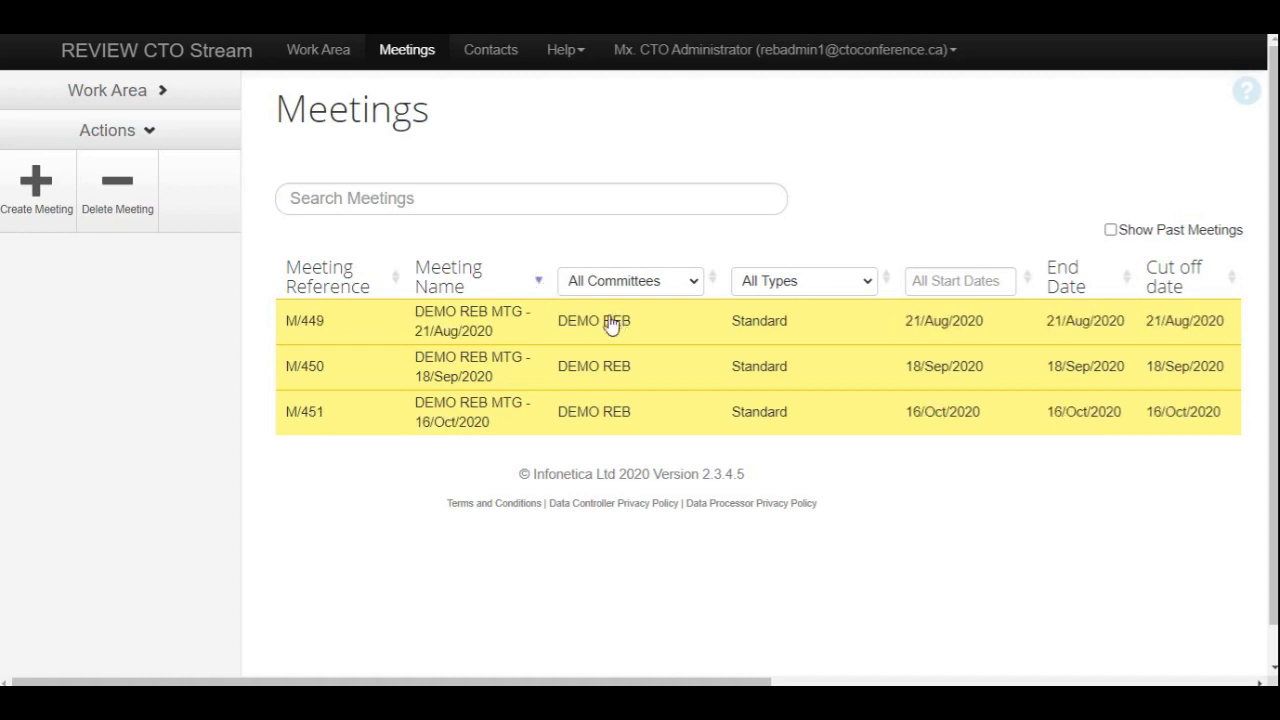
Step: Open the meeting DEMO REB MTG - 21/Aug/2020 and examine its details and assigned reviews
{"action": "left_click", "coordinate": [459, 322]}
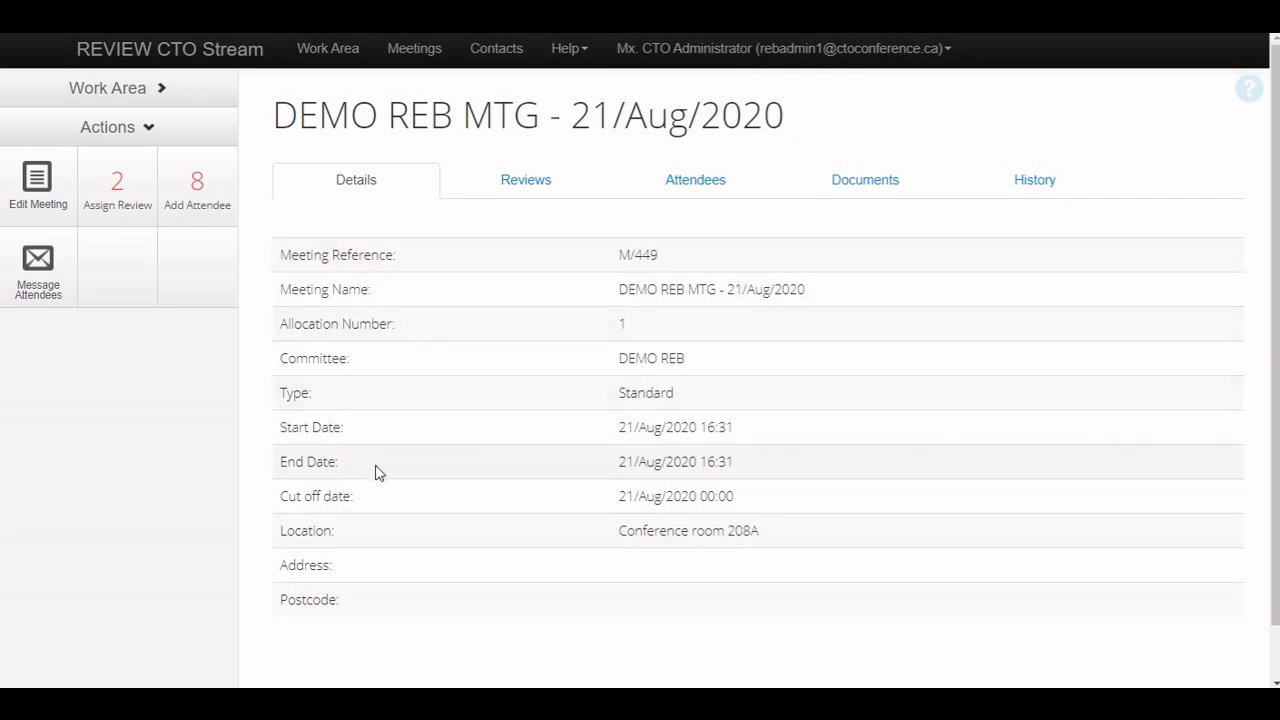
{"action": "left_click", "coordinate": [392, 504]}
{"action": "left_click", "coordinate": [512, 189]}
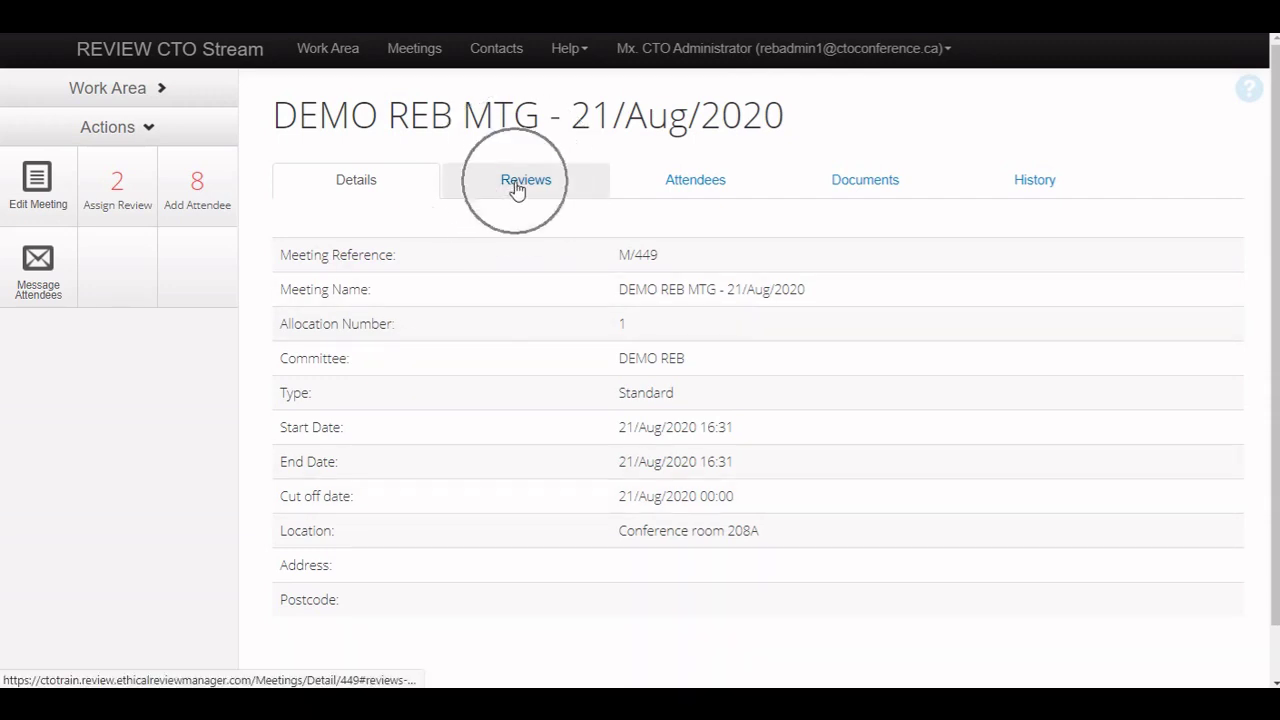
{"action": "left_click", "coordinate": [513, 189]}
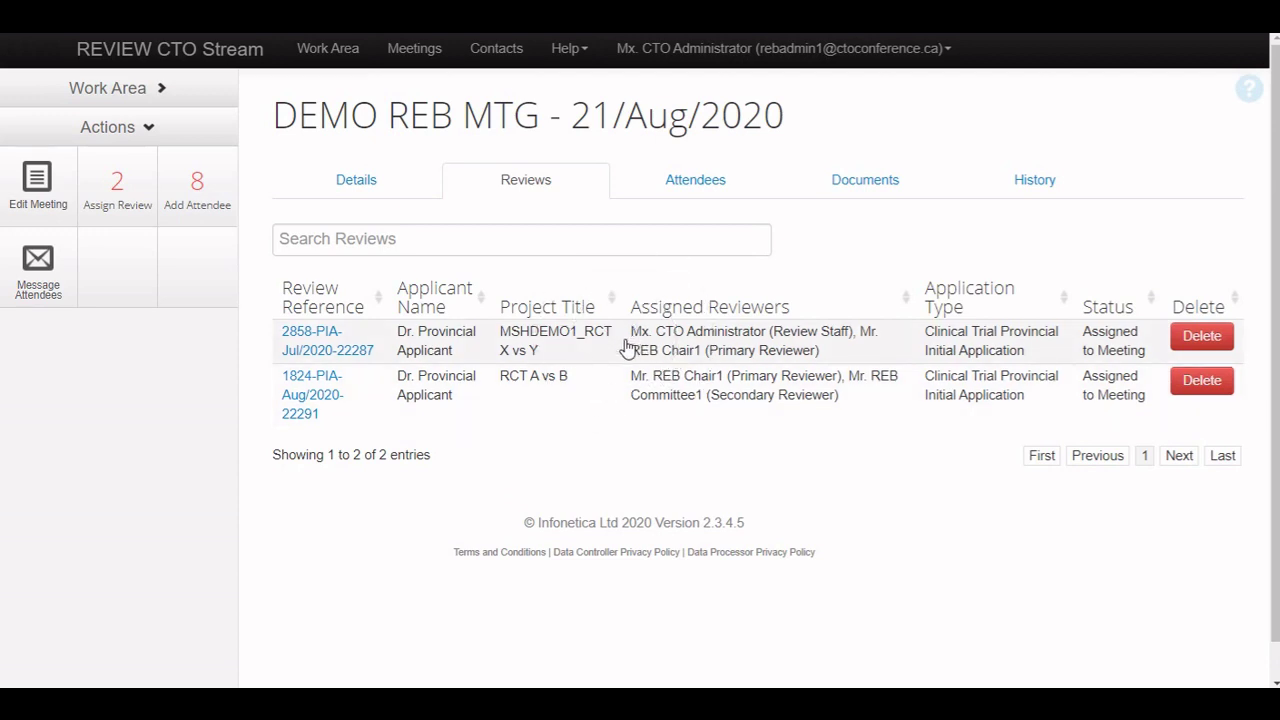
{"action": "left_click", "coordinate": [386, 355]}
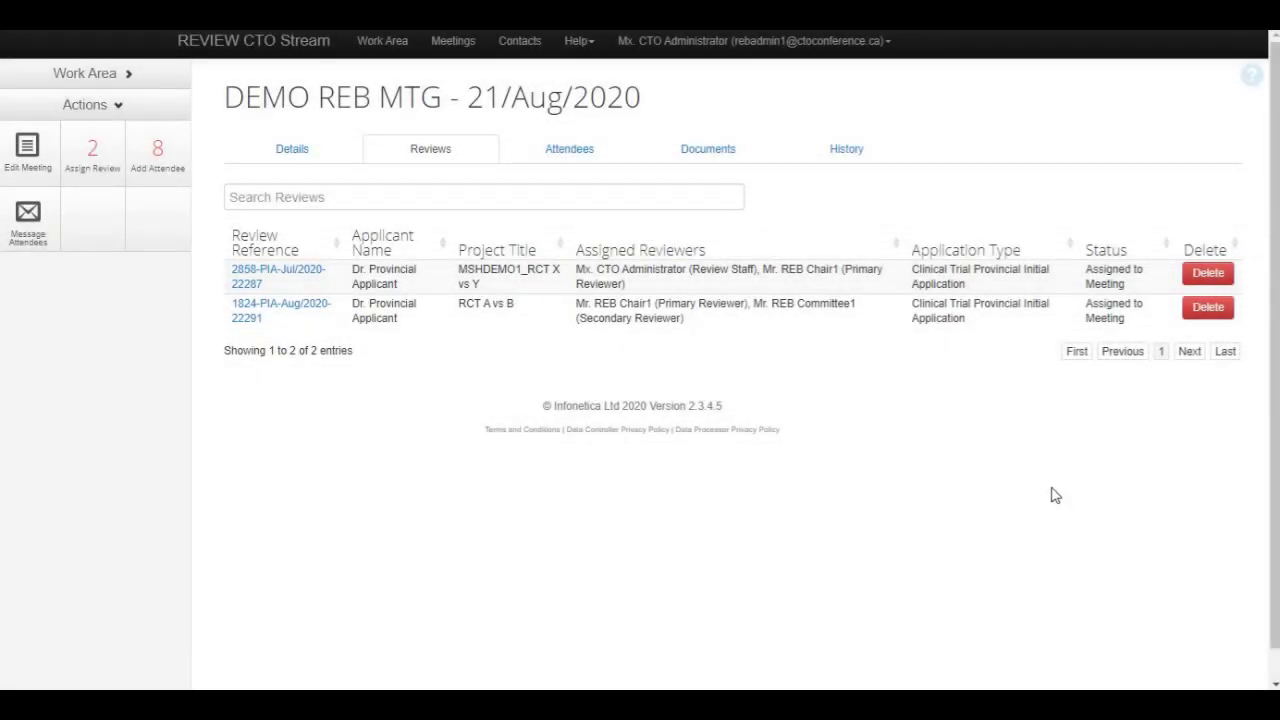
Step: Try to remove the MSHDEMO1_RCT X vs Y review from the meeting
{"action": "left_click", "coordinate": [1219, 276]}
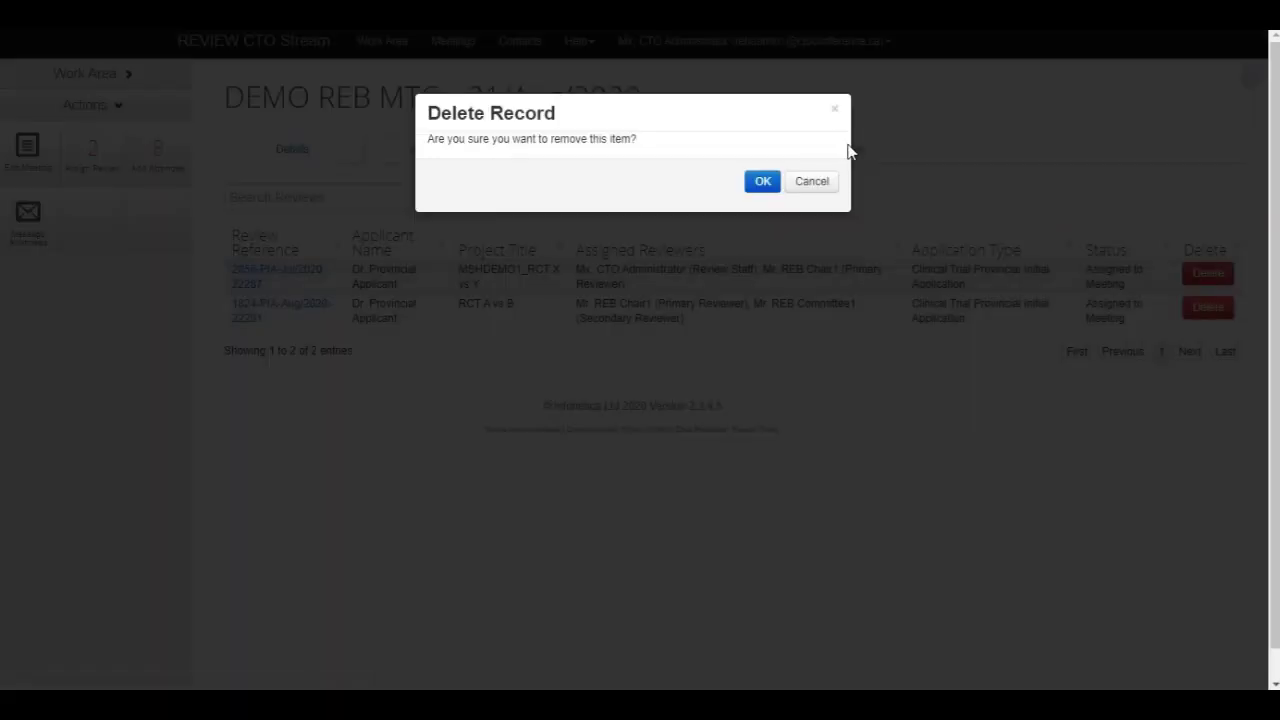
{"action": "left_click", "coordinate": [770, 183]}
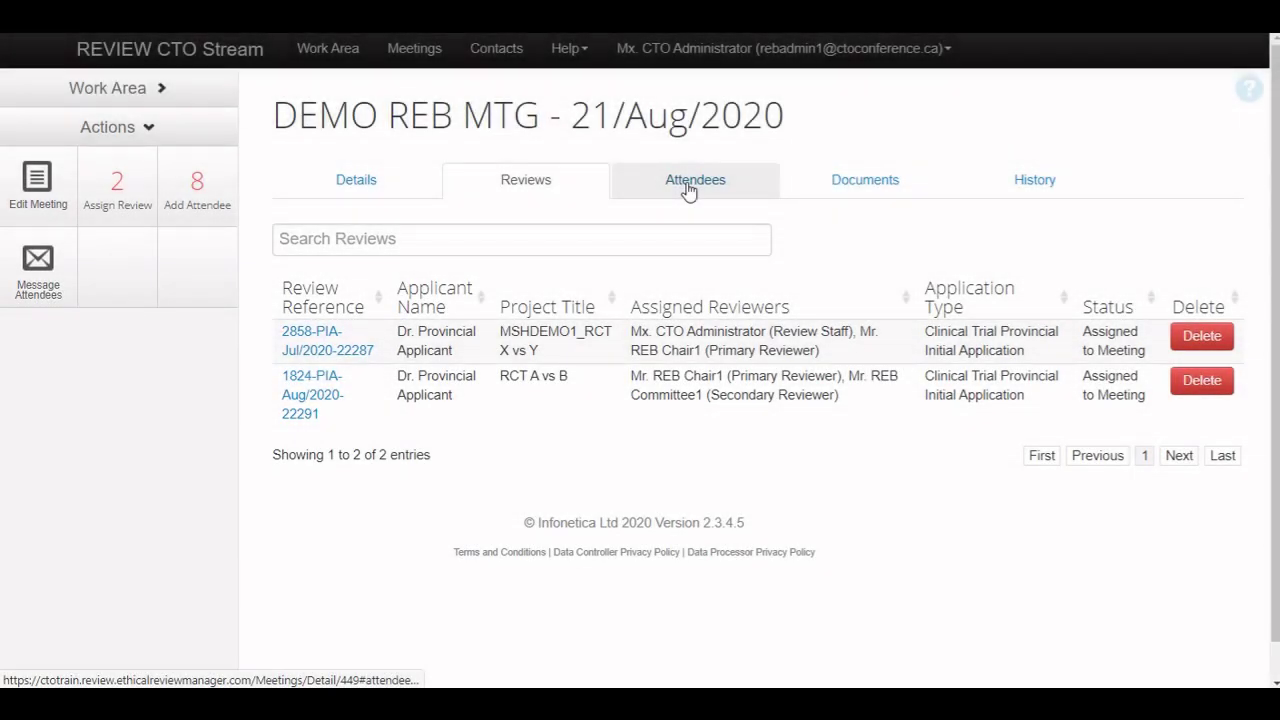
Step: Examine the meeting's attendees, its agenda, minutes and other documents, and its history log
{"action": "left_click", "coordinate": [688, 190]}
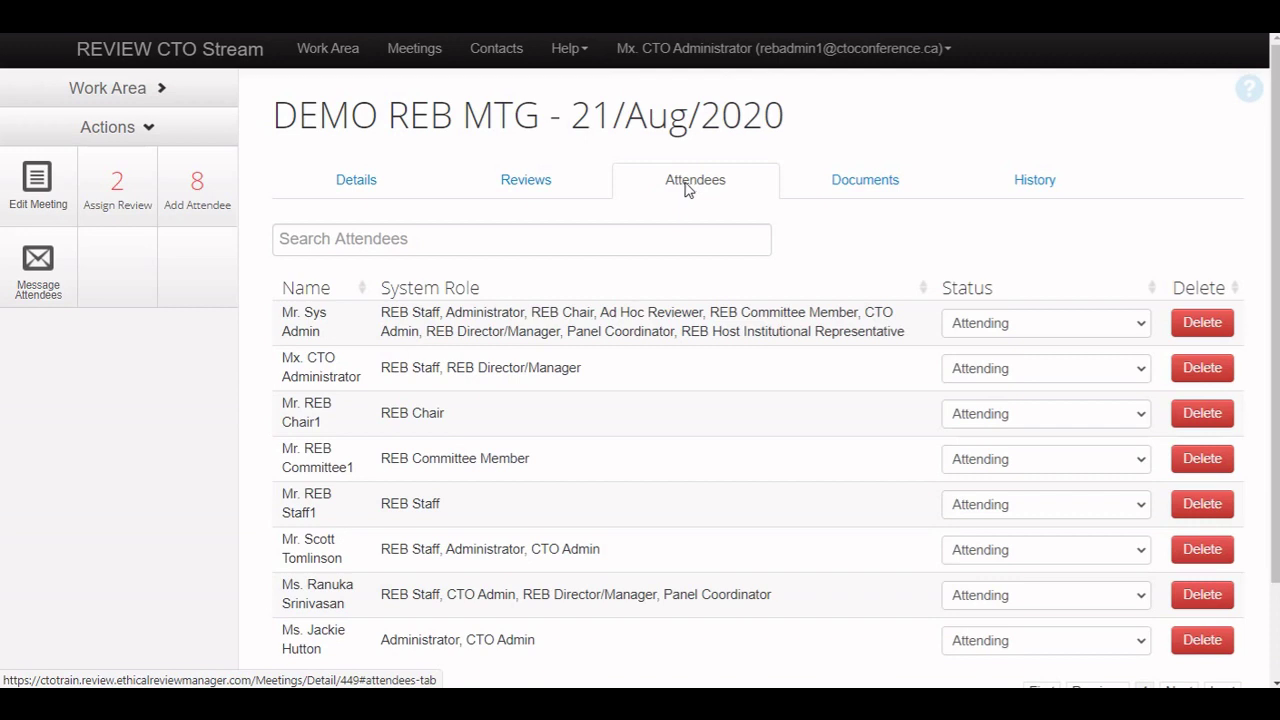
{"action": "left_click", "coordinate": [851, 191]}
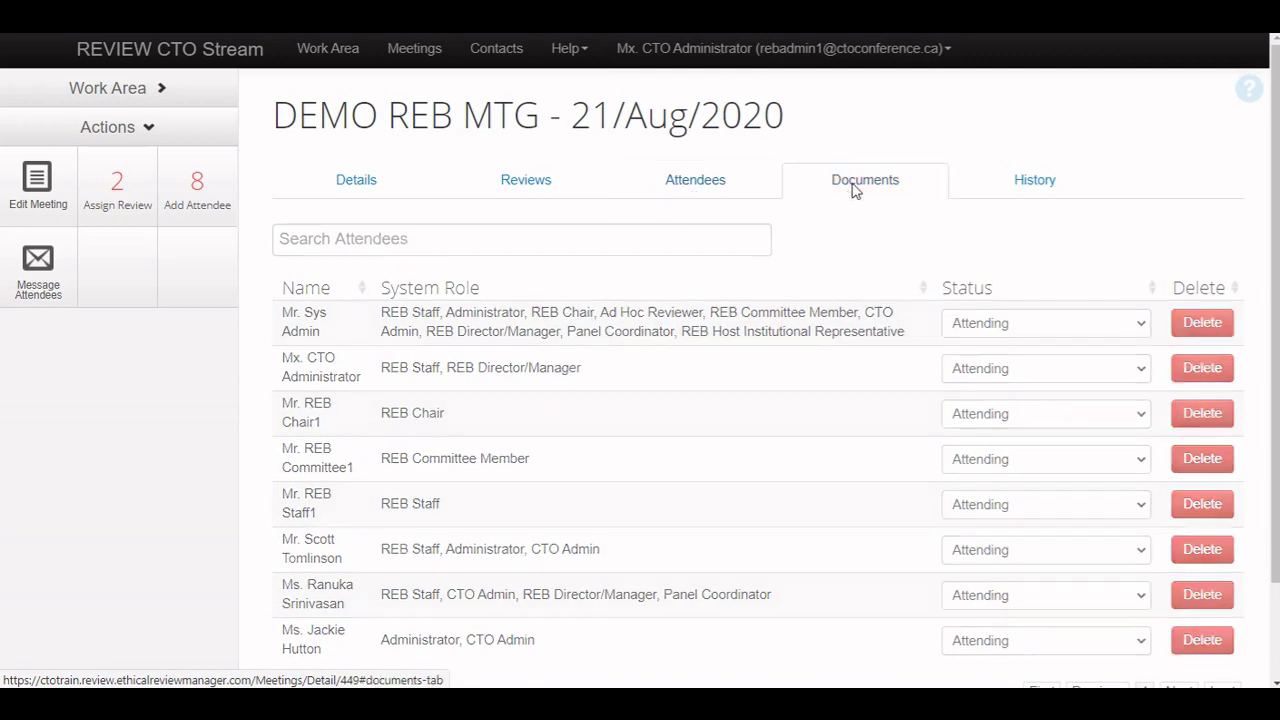
{"action": "key", "text": "ctrl"}
{"action": "key", "text": "ctrl"}
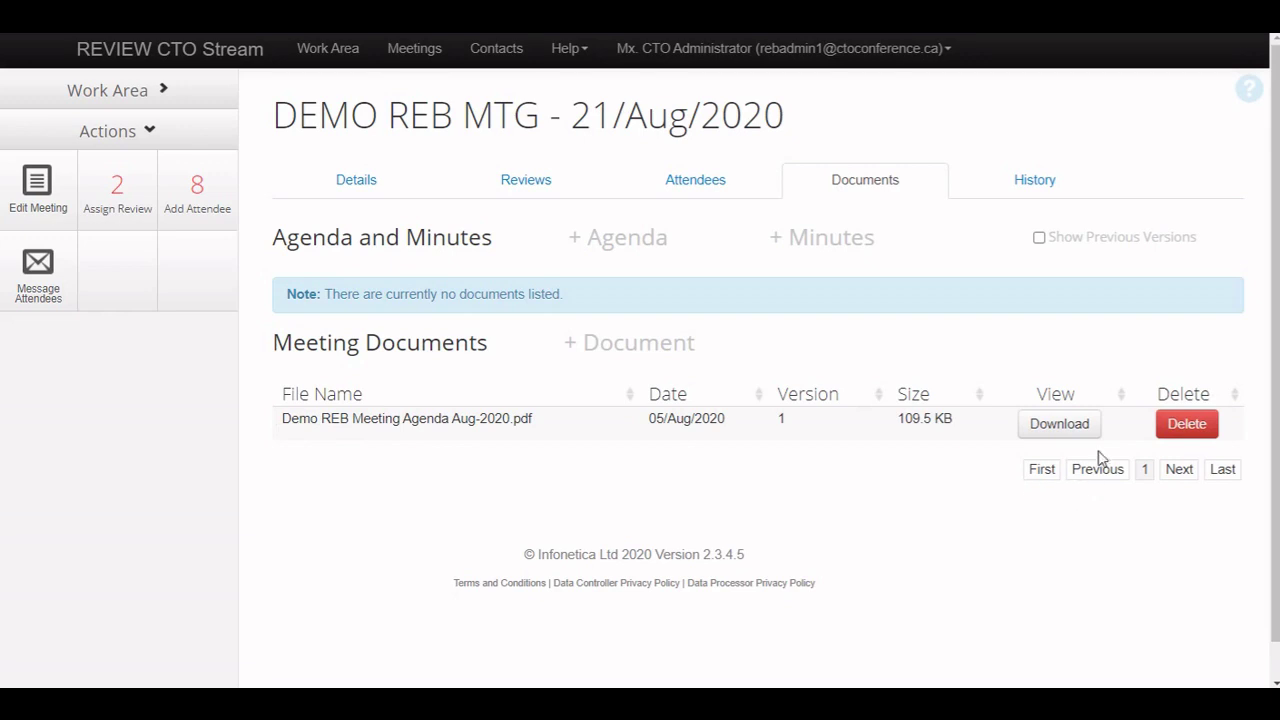
{"action": "key", "text": "ctrl"}
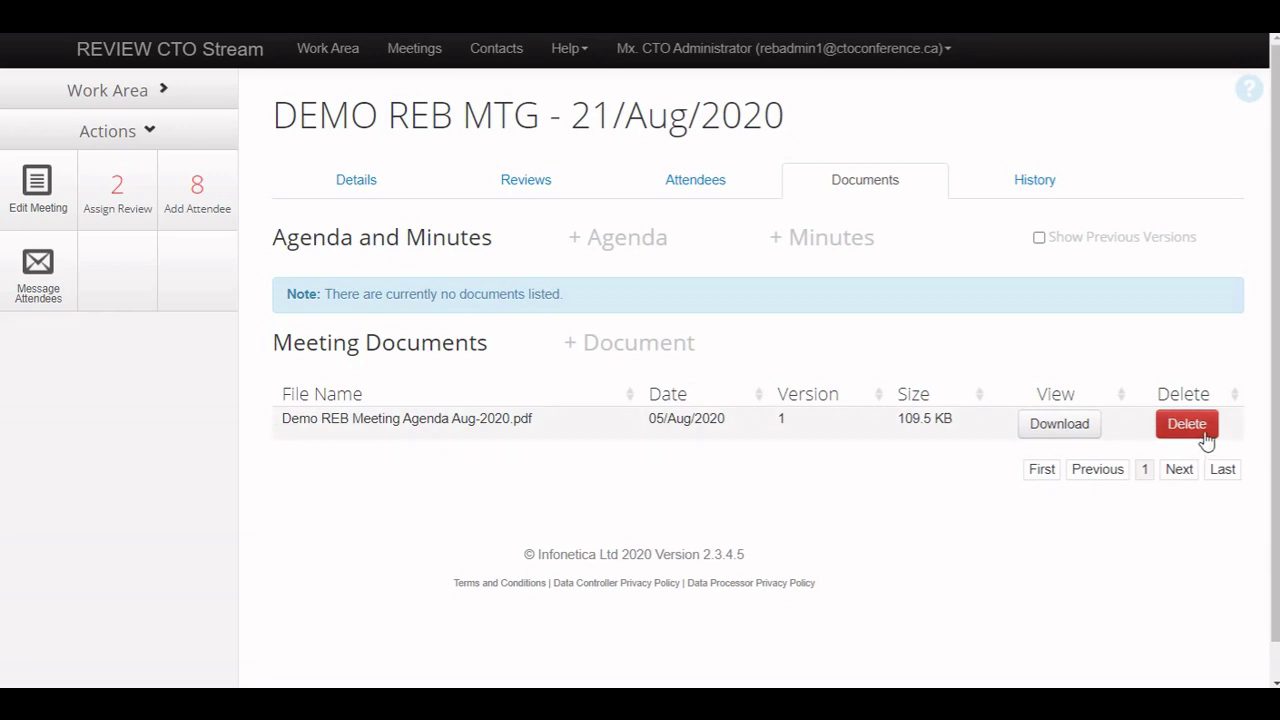
{"action": "key", "text": "ctrl"}
{"action": "key", "text": "ctrl"}
{"action": "left_click", "coordinate": [1038, 180]}
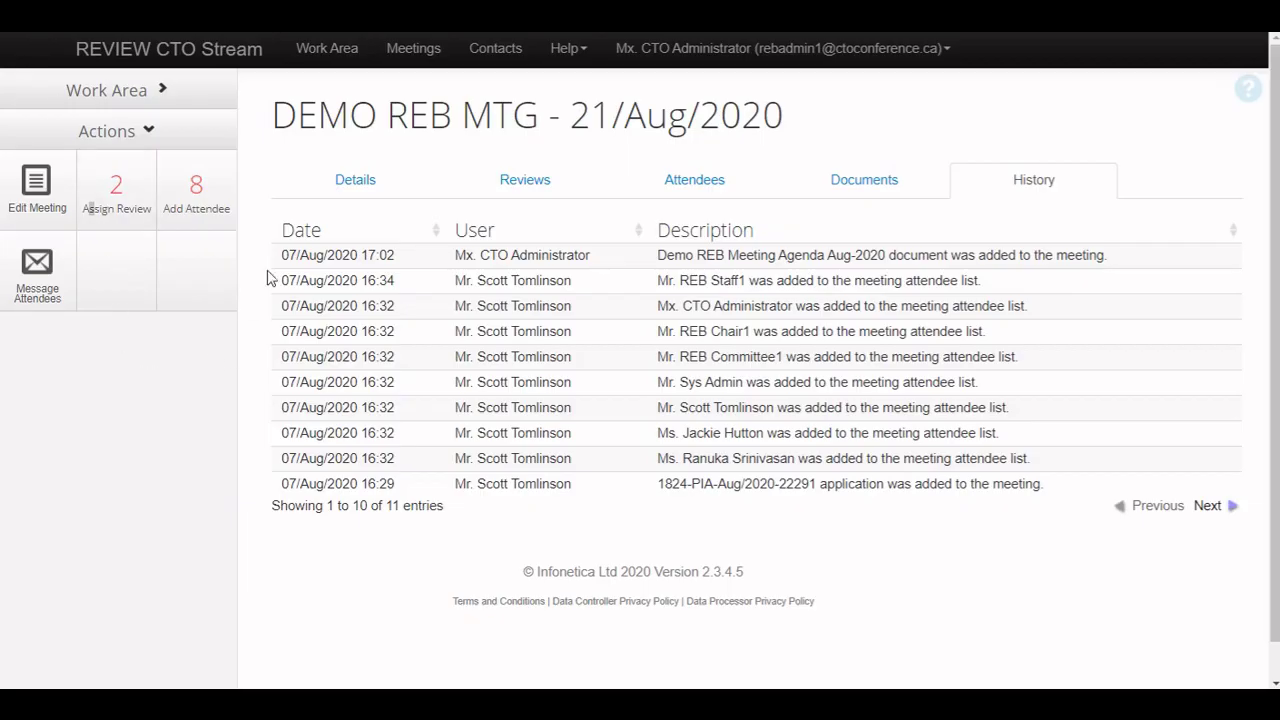
{"action": "key", "text": "ctrl"}
{"action": "left_click", "coordinate": [210, 190]}
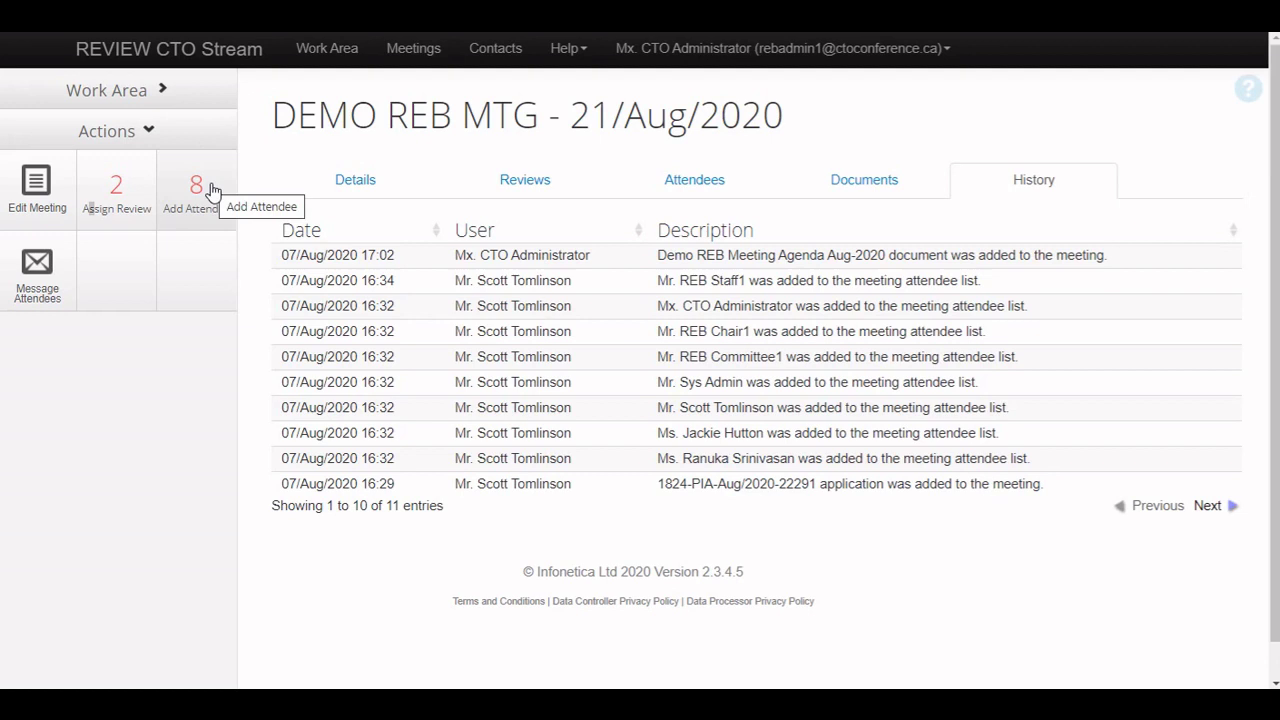
{"action": "left_click", "coordinate": [70, 311]}
{"action": "left_click", "coordinate": [70, 311]}
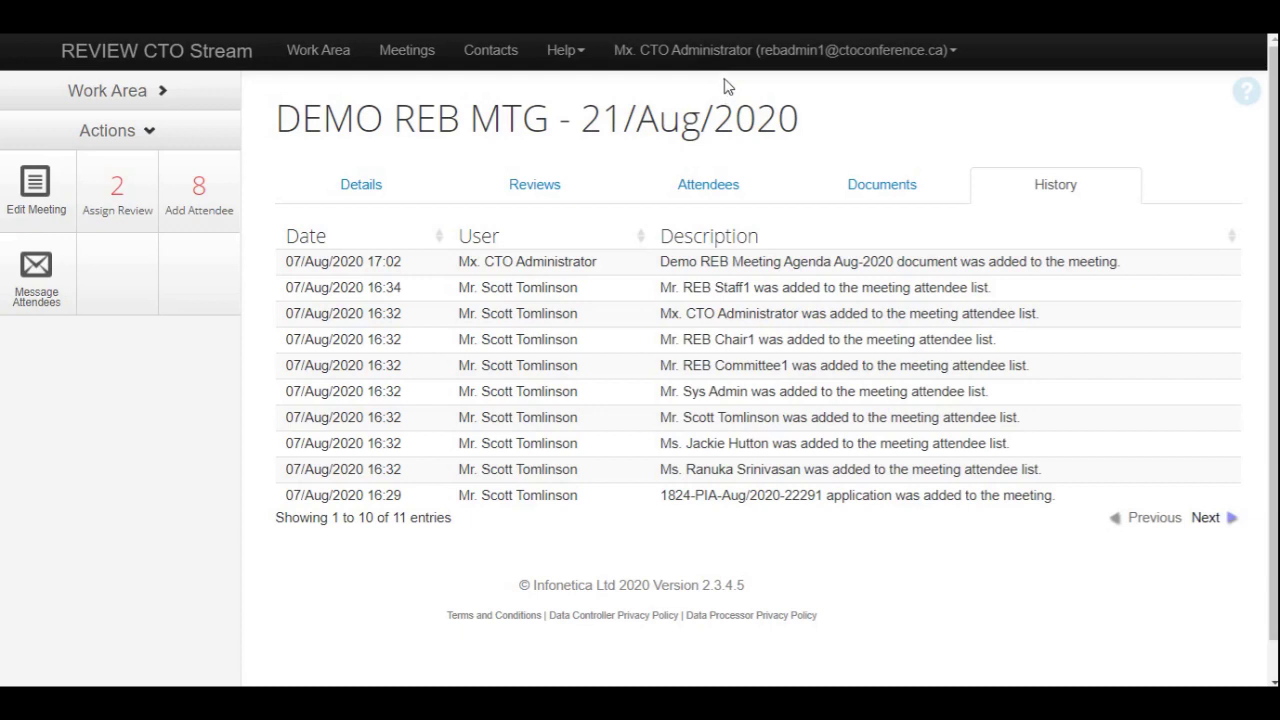
Step: Create a Standard DEMO REB meeting named New DEMO MTG, 14/Aug/2020 09:00 to 14:00, cut-off date 14/Aug/2020 09:00, location Zoom meeting link
{"action": "left_click", "coordinate": [405, 62]}
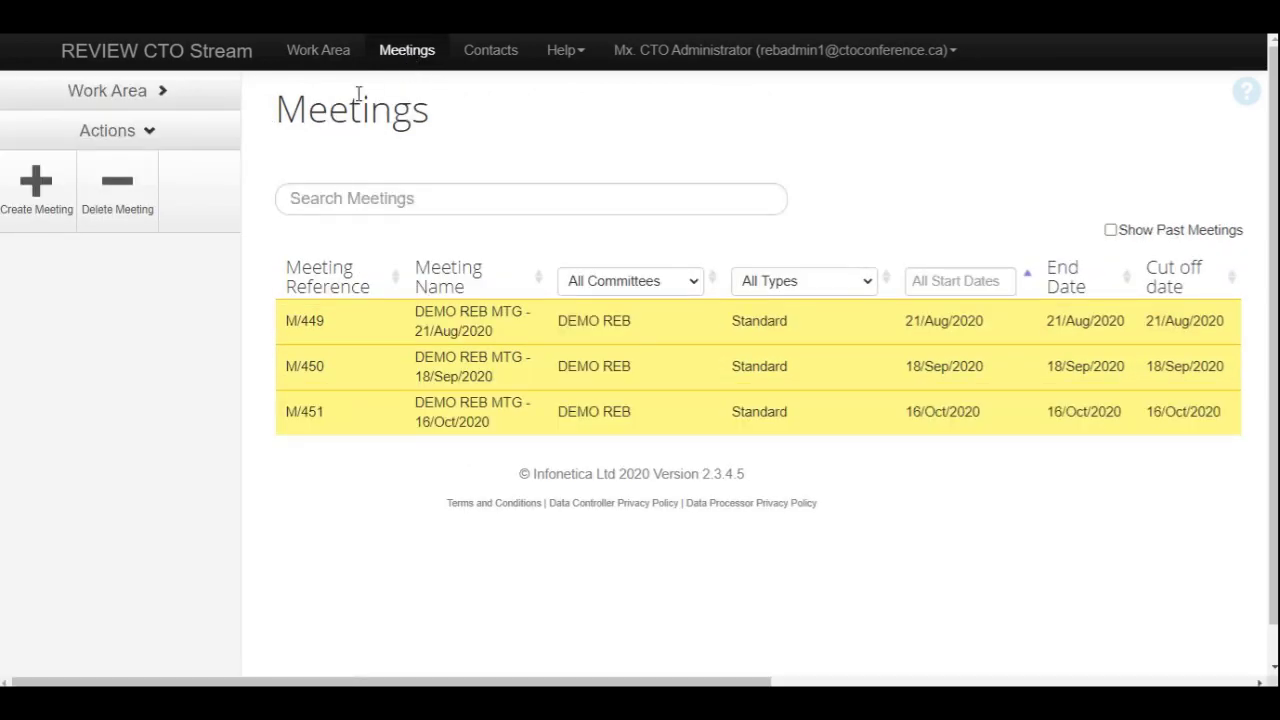
{"action": "left_click", "coordinate": [65, 207]}
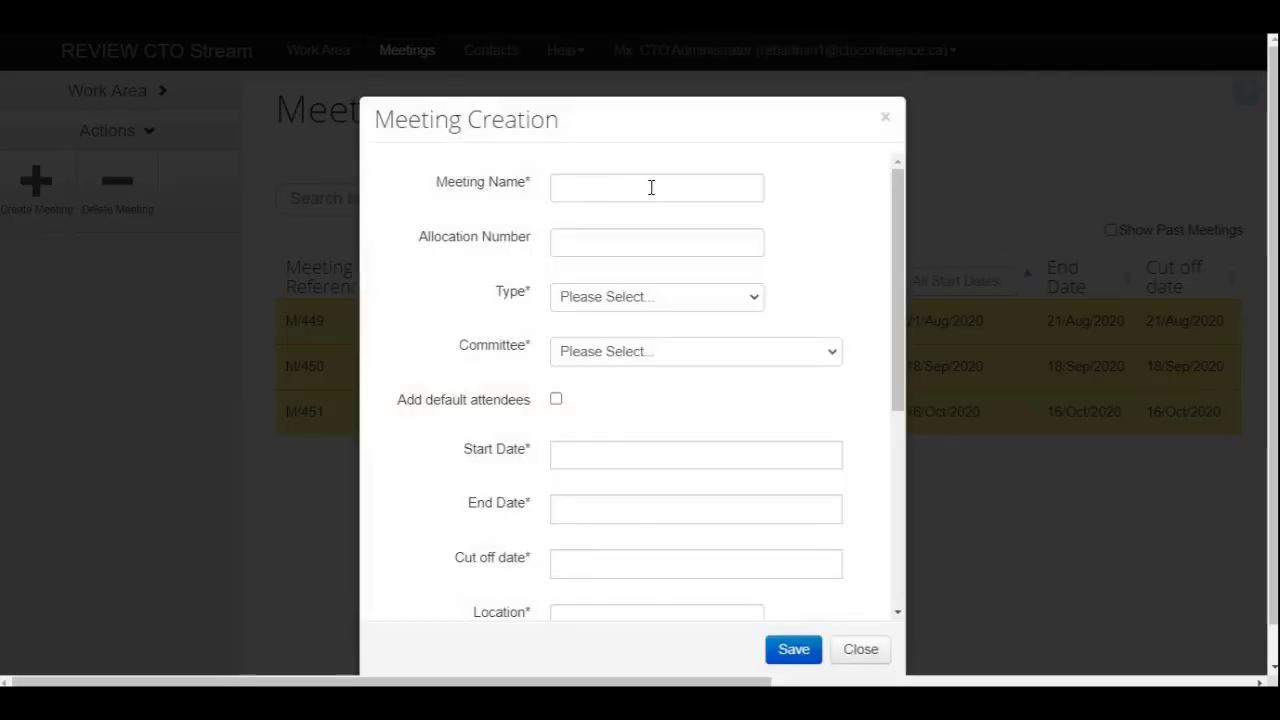
{"action": "left_click", "coordinate": [653, 187]}
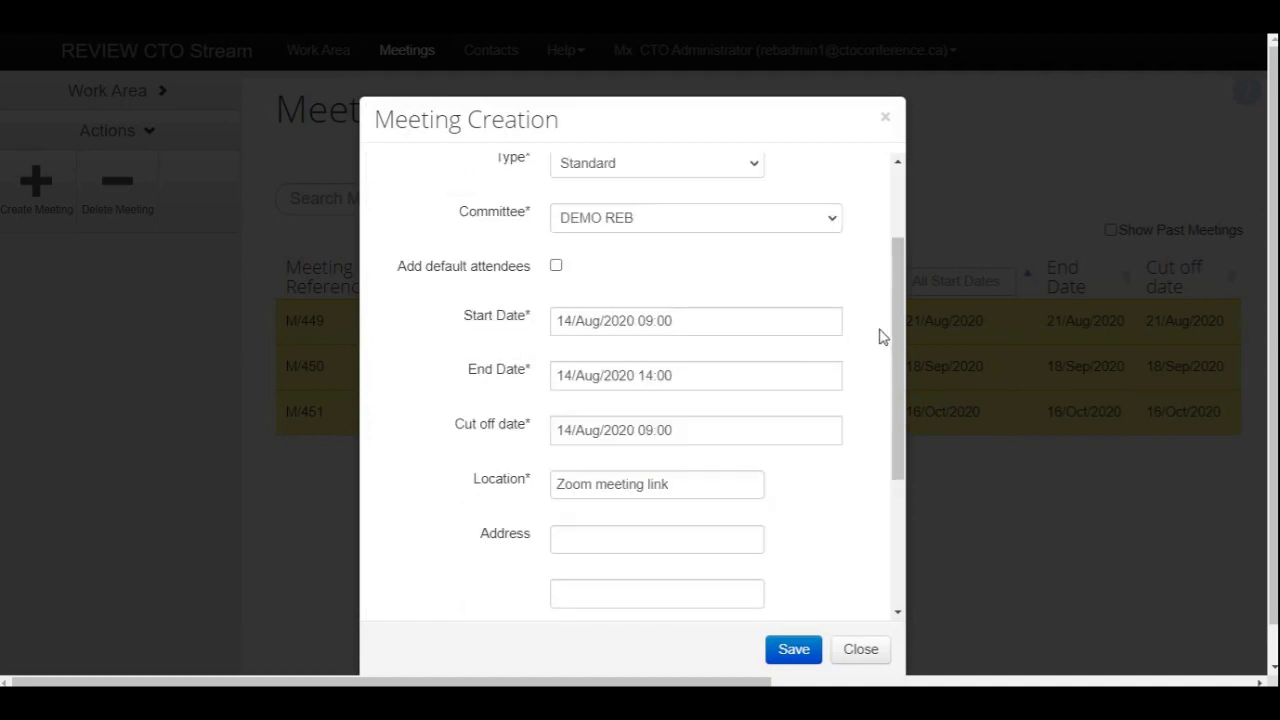
{"action": "scroll", "coordinate": [890, 345], "scroll_direction": "down", "scroll_amount": 1}
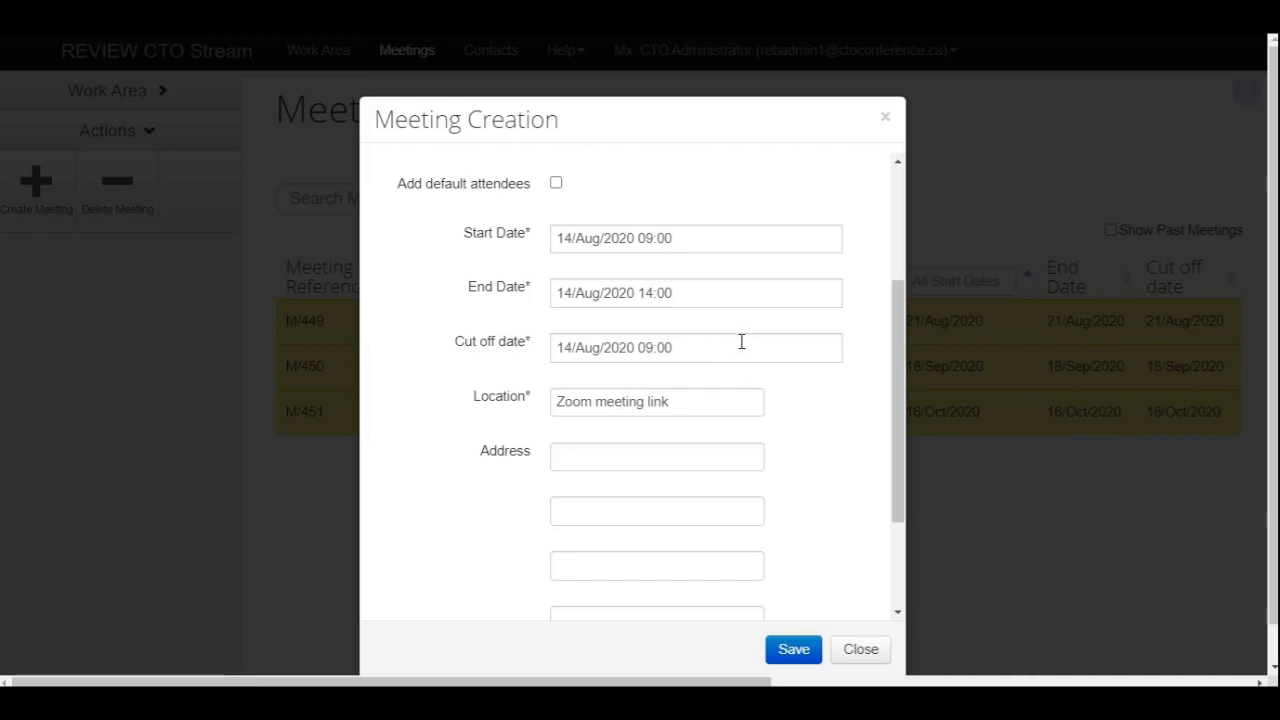
{"action": "scroll", "coordinate": [805, 400], "scroll_direction": "down", "scroll_amount": 3}
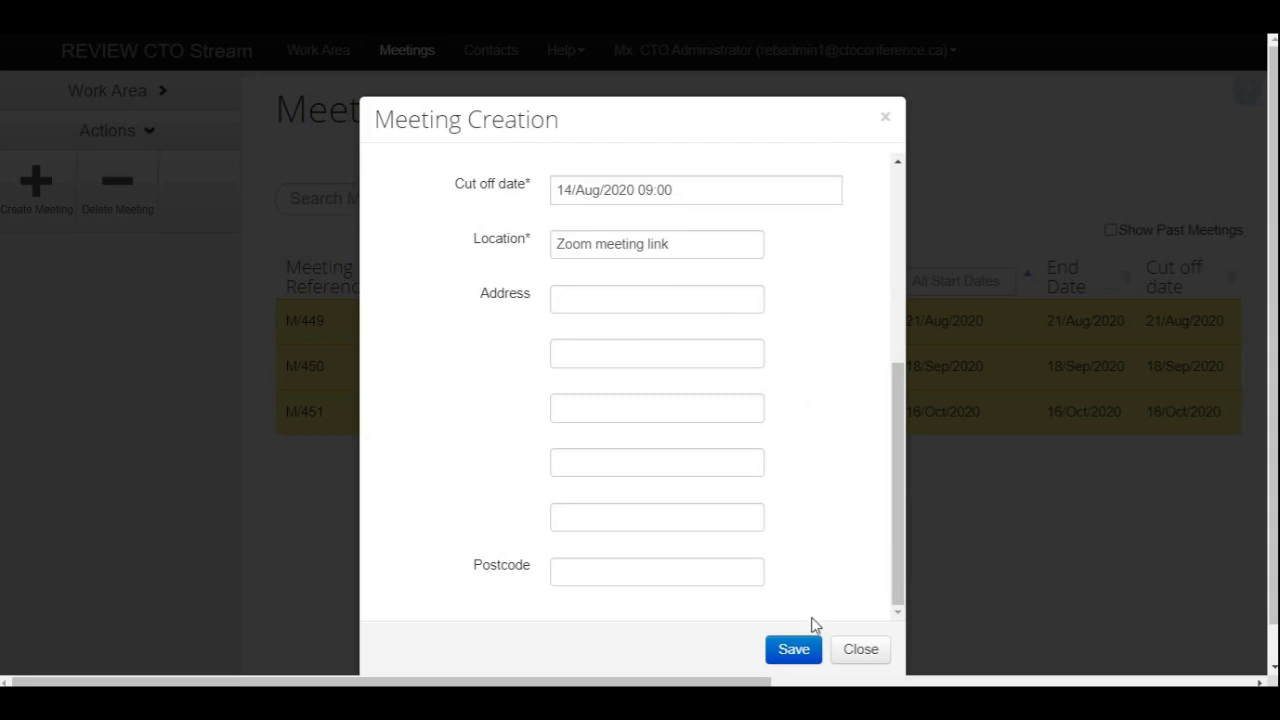
{"action": "left_click", "coordinate": [794, 650]}
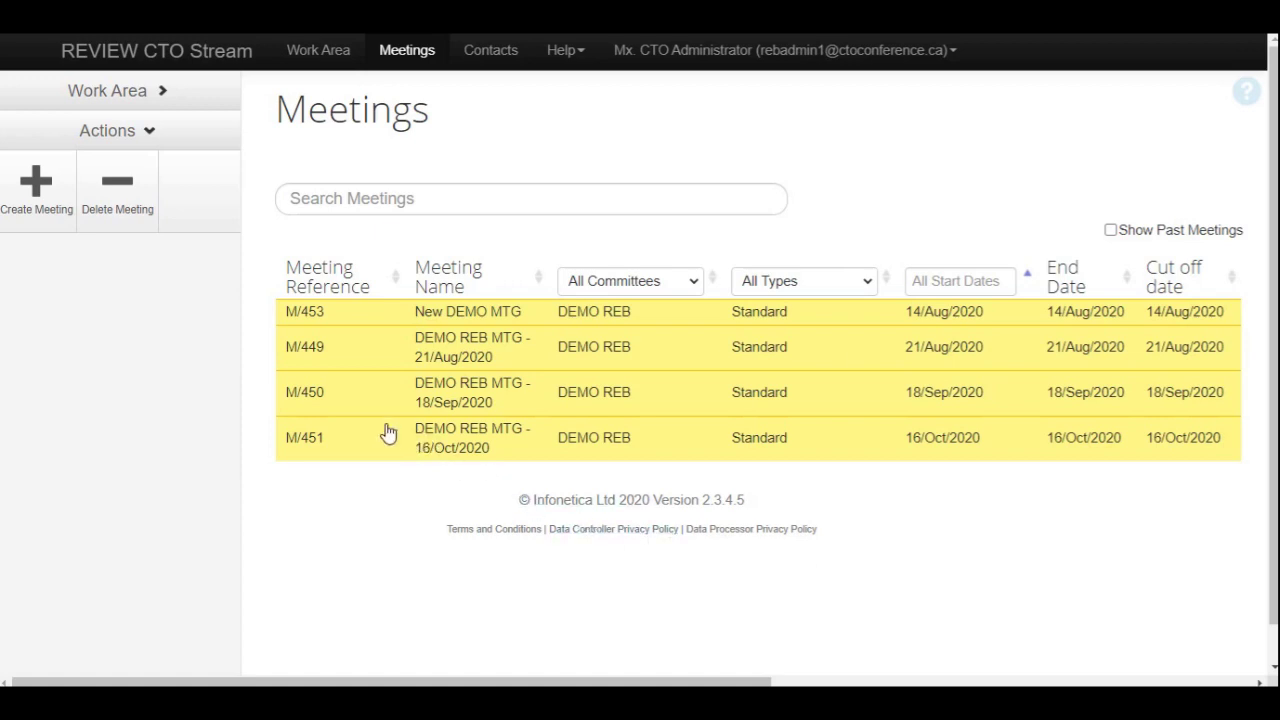
Step: Delete the meeting M/450, DEMO REB MTG - 18/Sep/2020, from the meetings list
{"action": "left_click", "coordinate": [140, 221]}
{"action": "left_click", "coordinate": [140, 216]}
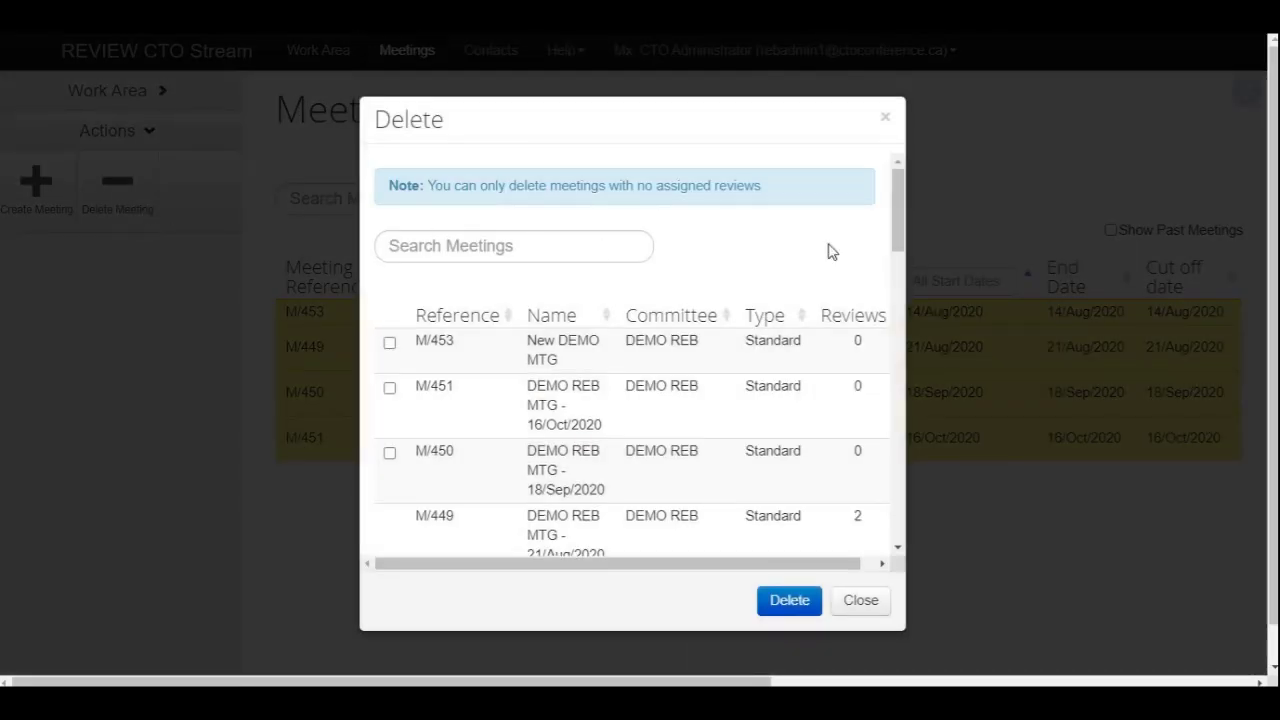
{"action": "scroll", "coordinate": [895, 250], "scroll_direction": "down", "scroll_amount": 1}
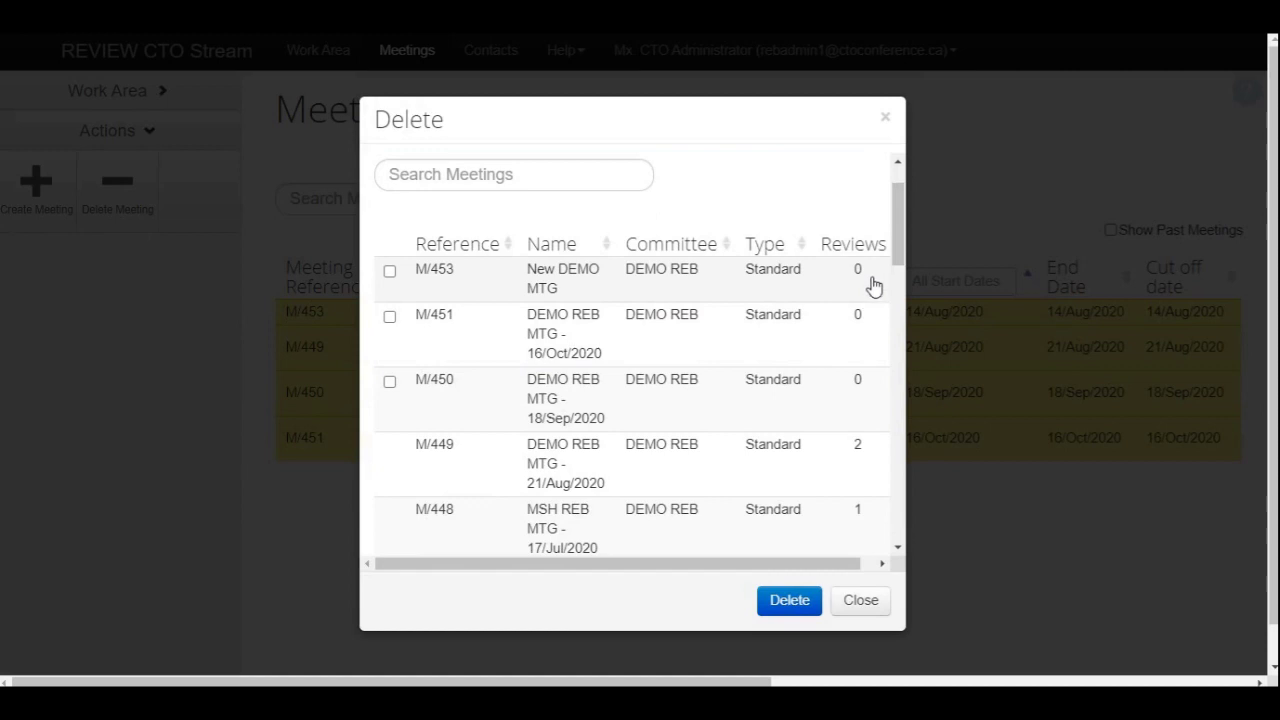
{"action": "left_click", "coordinate": [866, 318]}
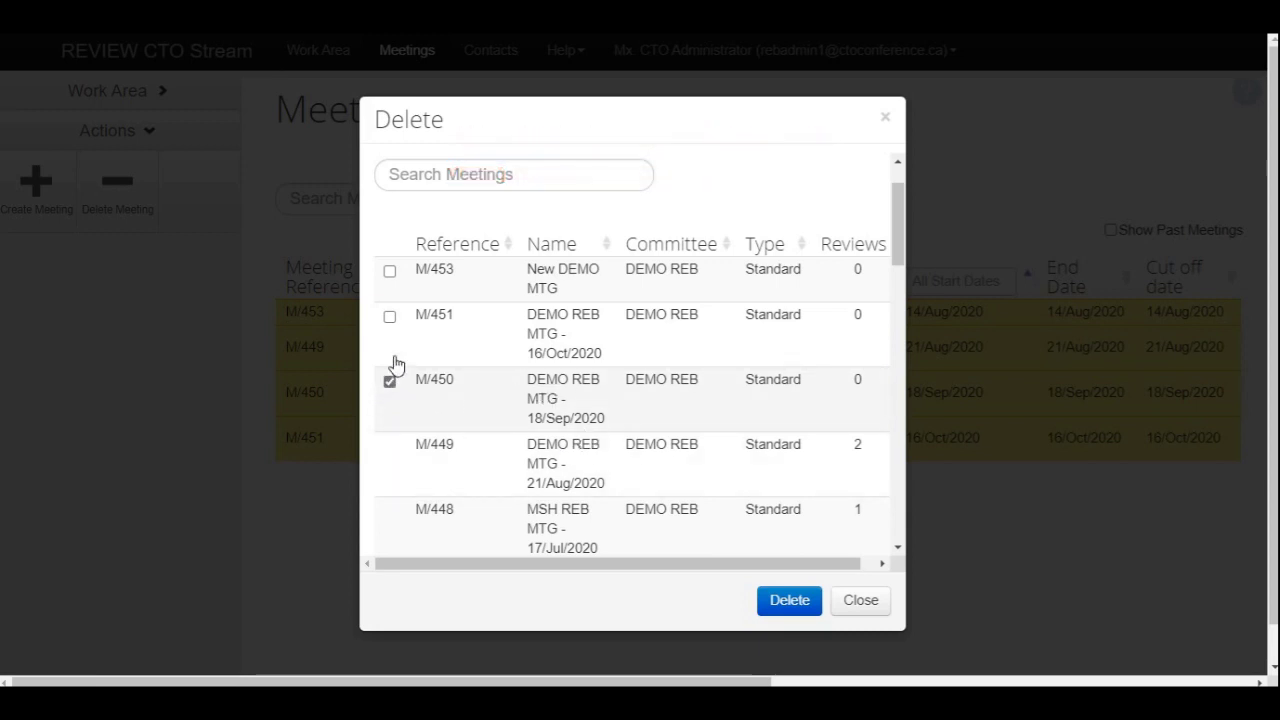
{"action": "left_click", "coordinate": [785, 606]}
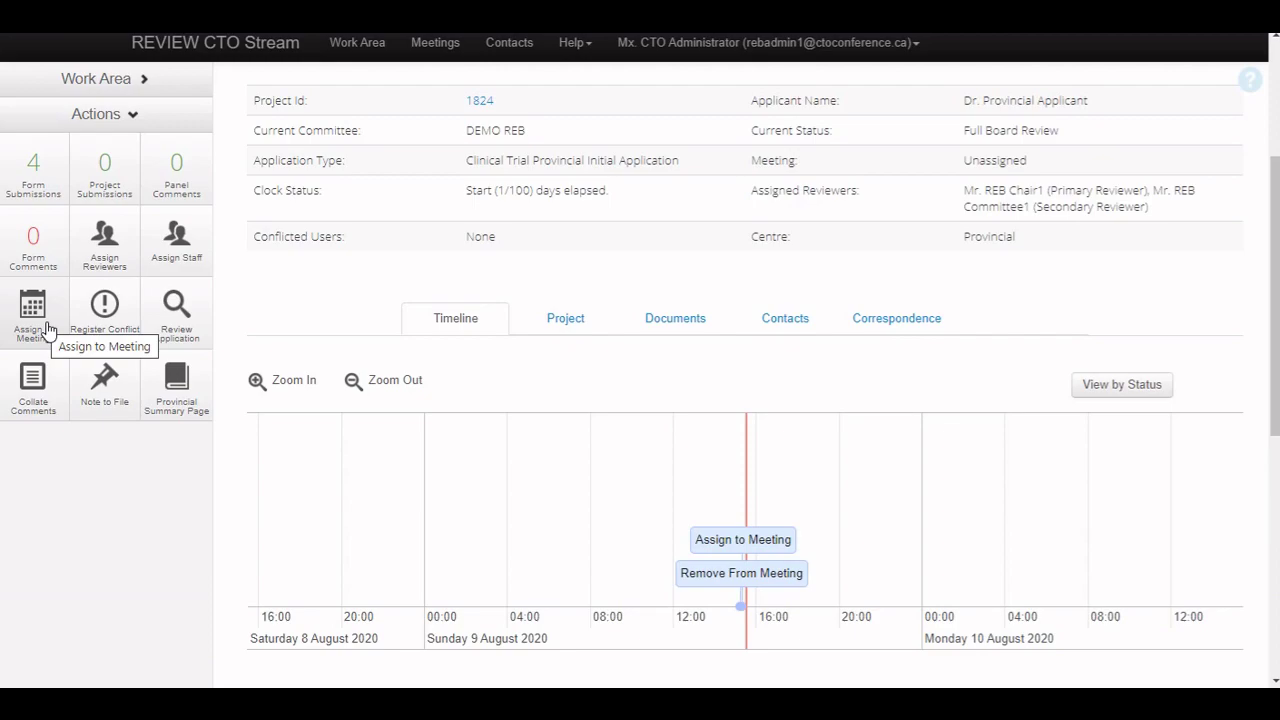
Step: Assign the open project 1824 application to the meeting DEMO REB MTG - 21/Aug/2020 and confirm the action
{"action": "left_click", "coordinate": [46, 330]}
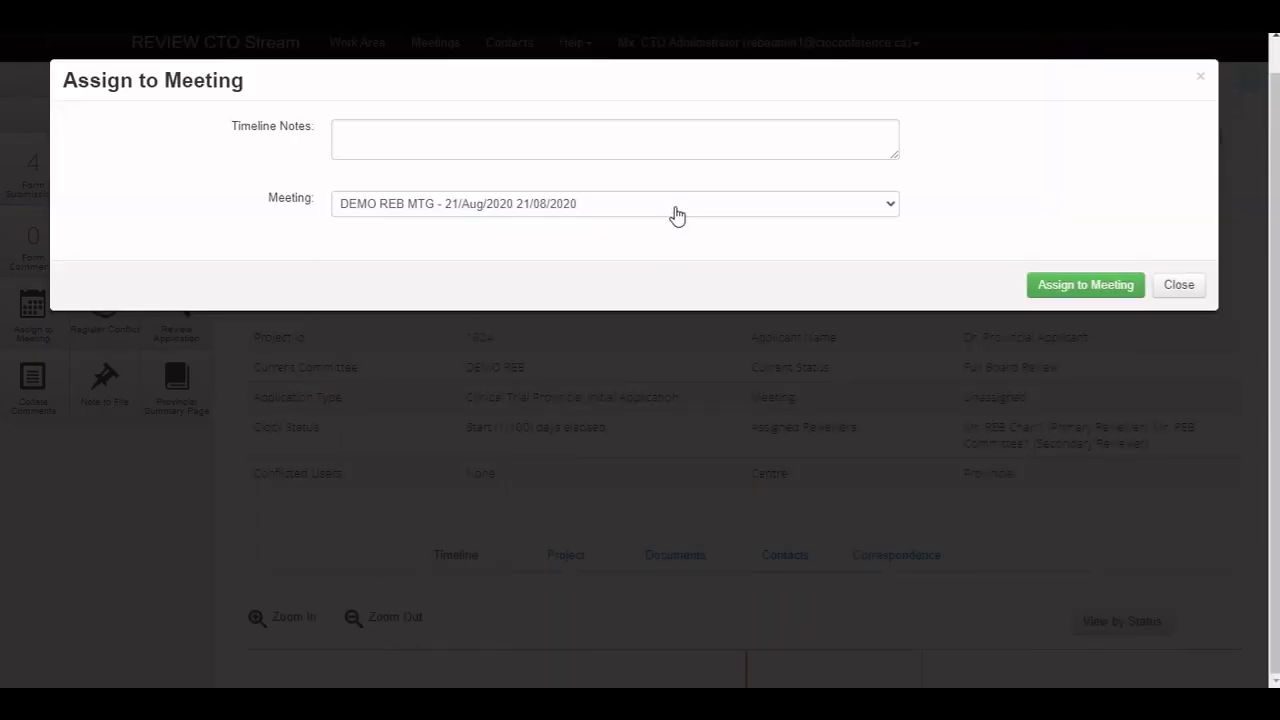
{"action": "left_click", "coordinate": [676, 215]}
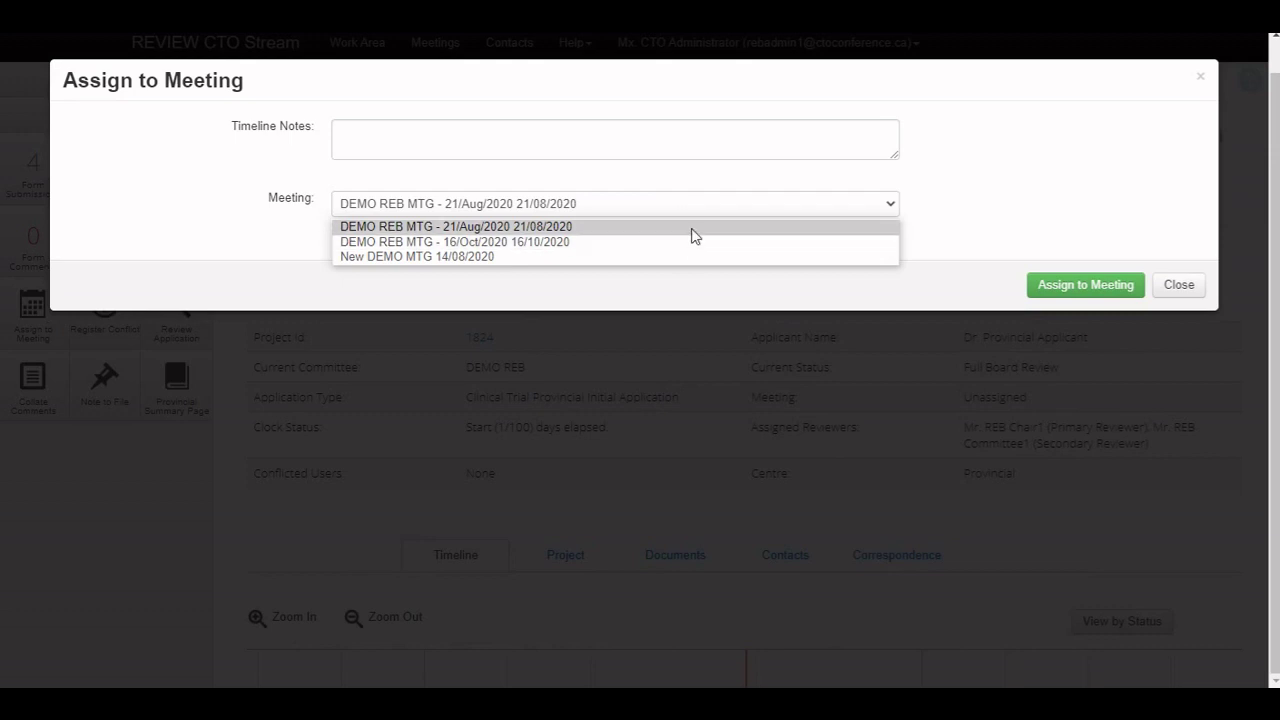
{"action": "left_click", "coordinate": [691, 228]}
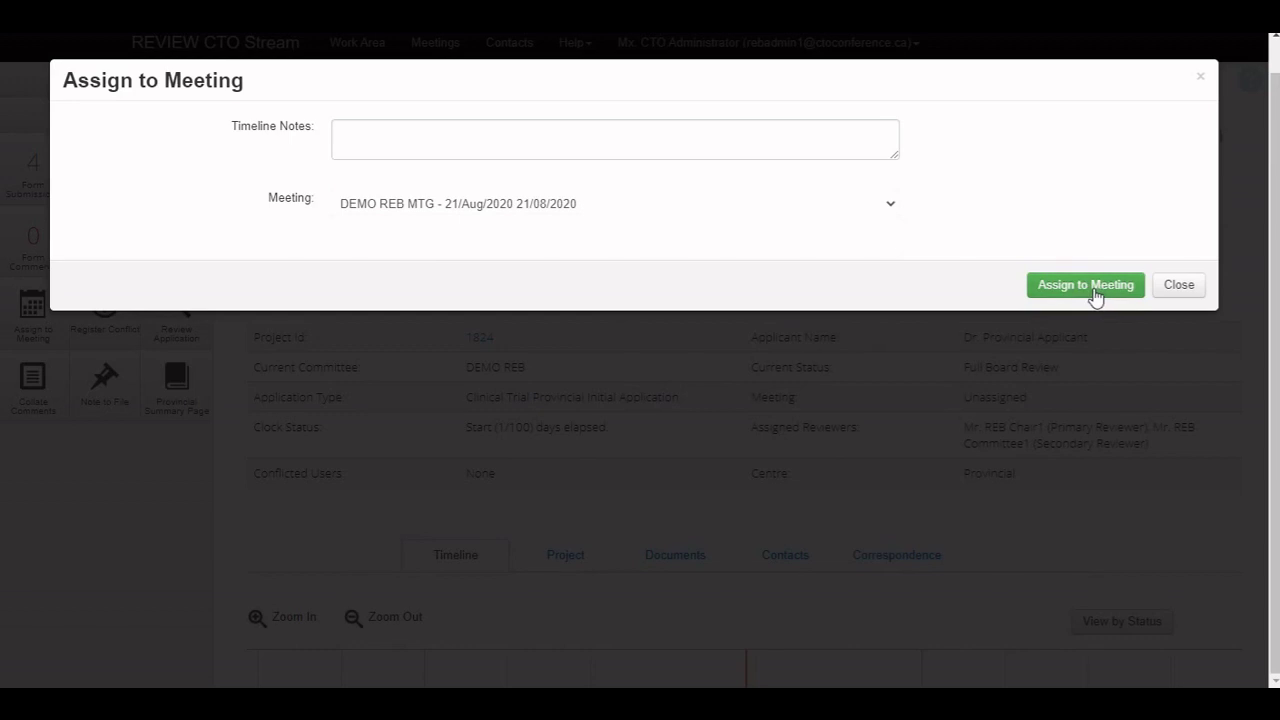
{"action": "left_click", "coordinate": [1094, 297]}
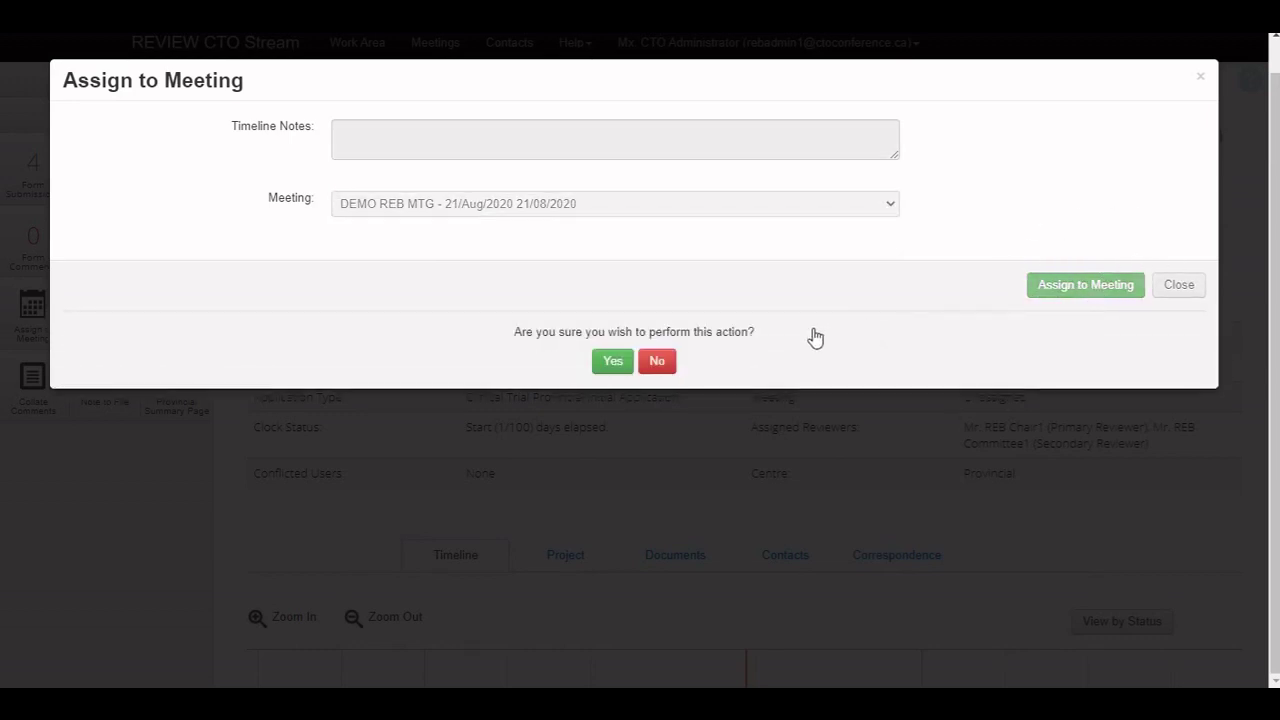
{"action": "left_click", "coordinate": [613, 362]}
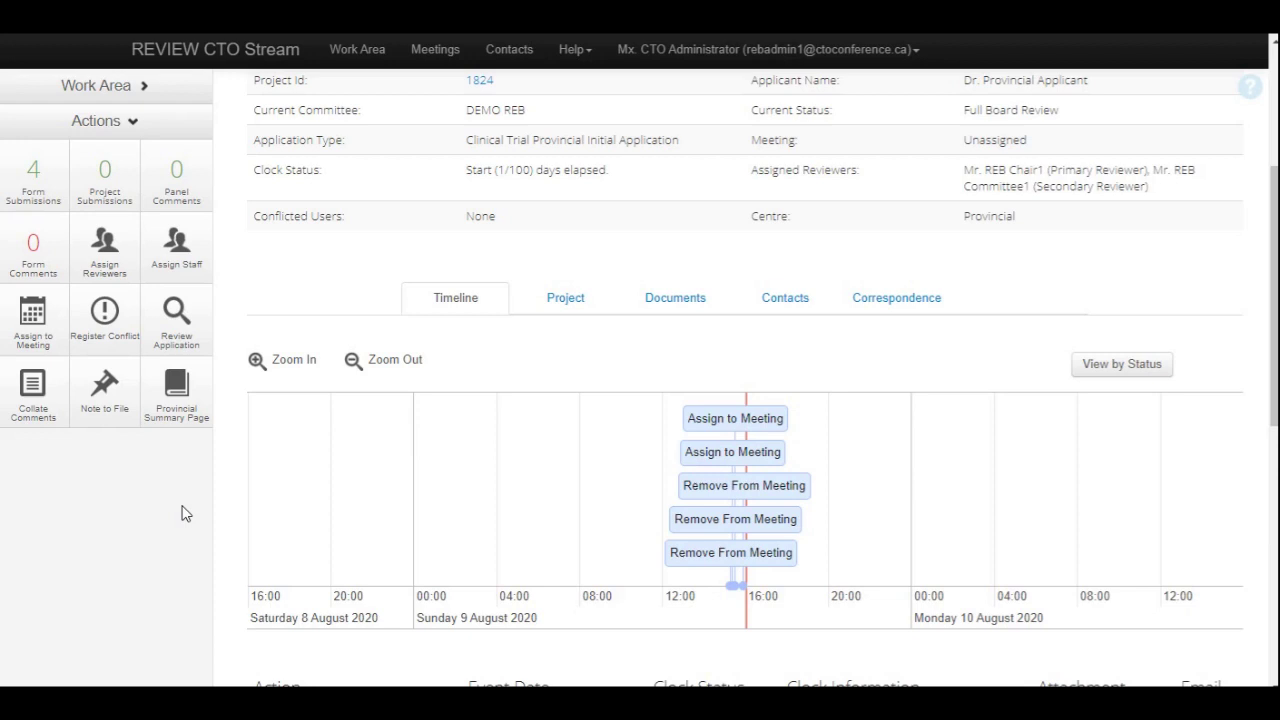
Step: Check which meetings are available for assigning the application
{"action": "left_click", "coordinate": [52, 307]}
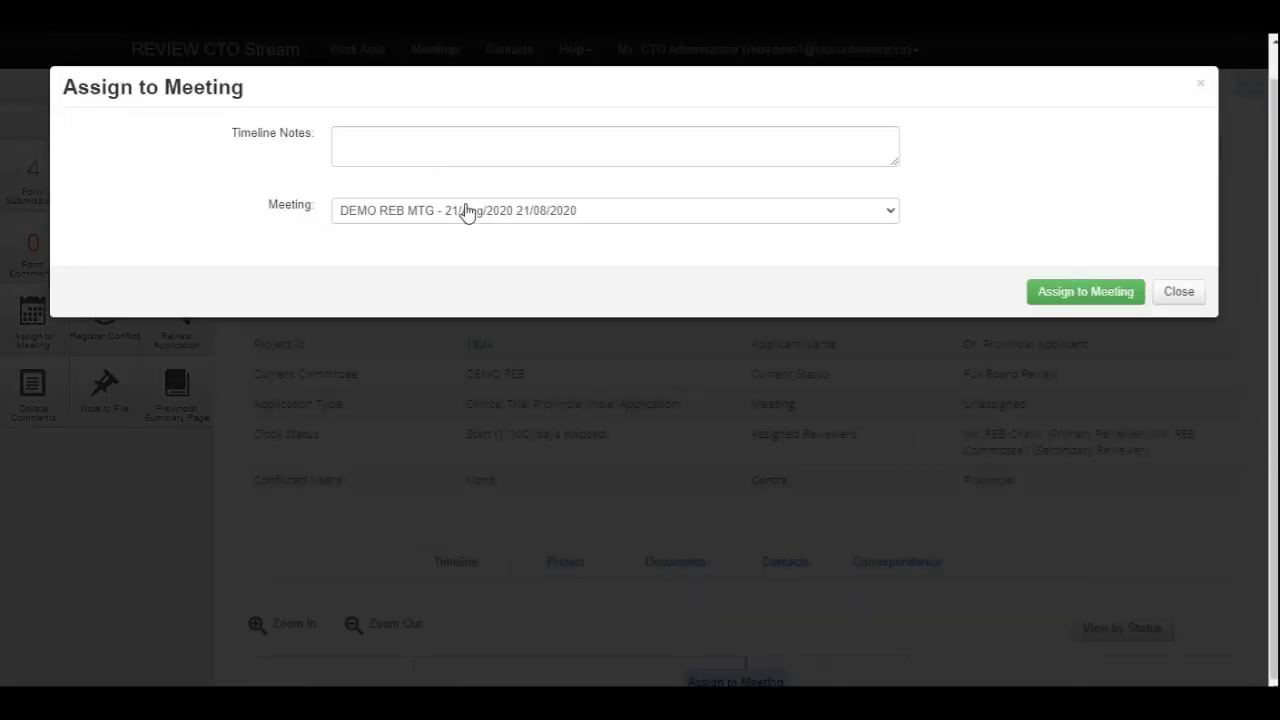
{"action": "left_click", "coordinate": [466, 210]}
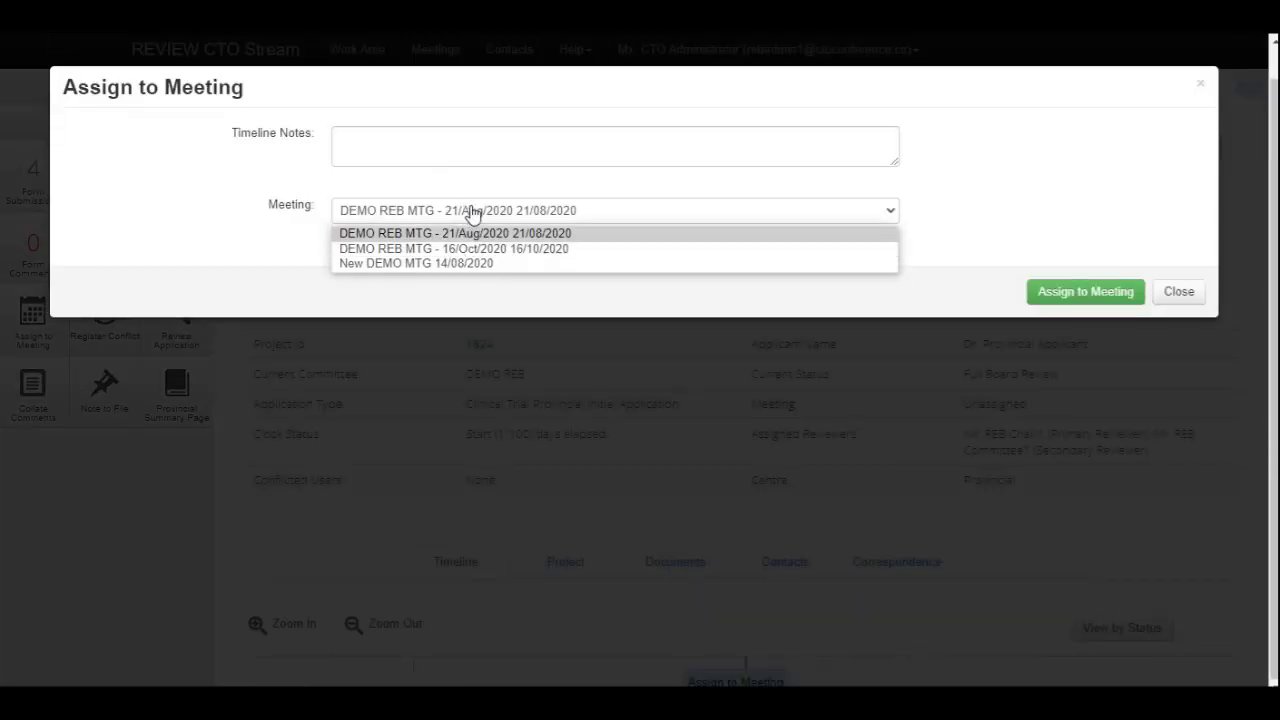
{"action": "left_click", "coordinate": [532, 295]}
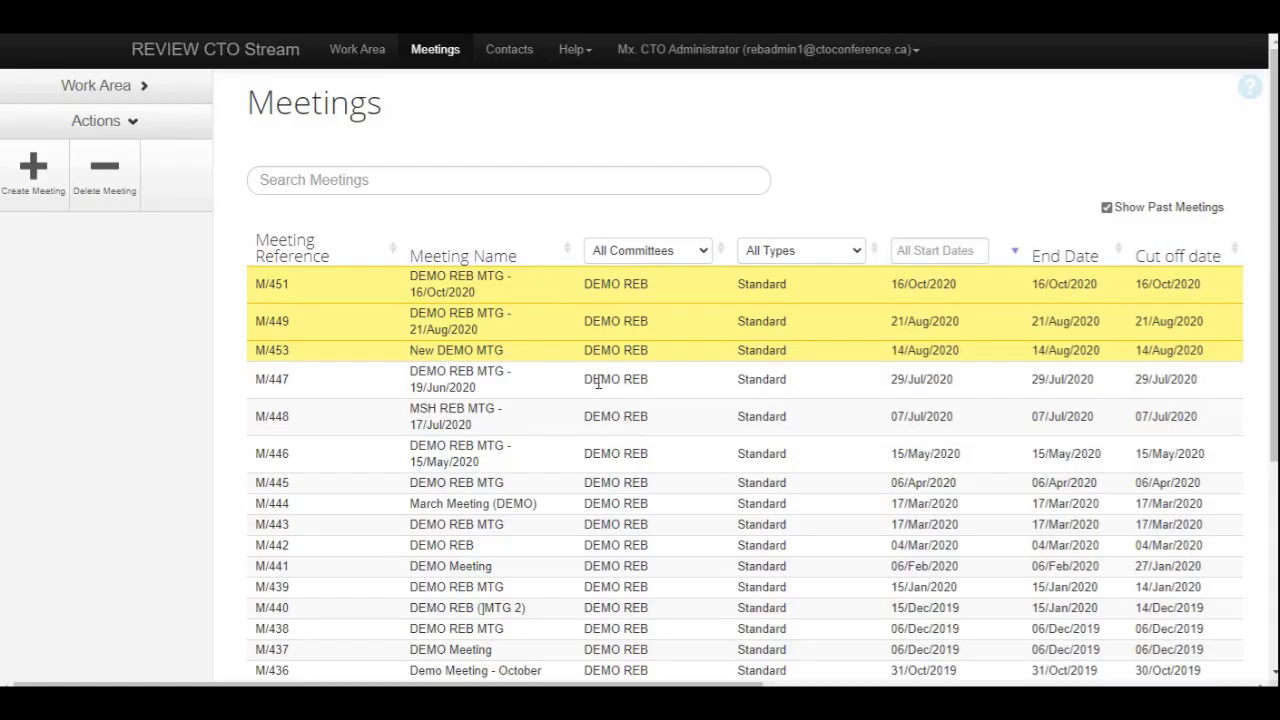
Step: Edit the meeting DEMO REB MTG - 19/Jun/2020 and set its start date to 18/Aug/2020 00:00
{"action": "left_click", "coordinate": [468, 389]}
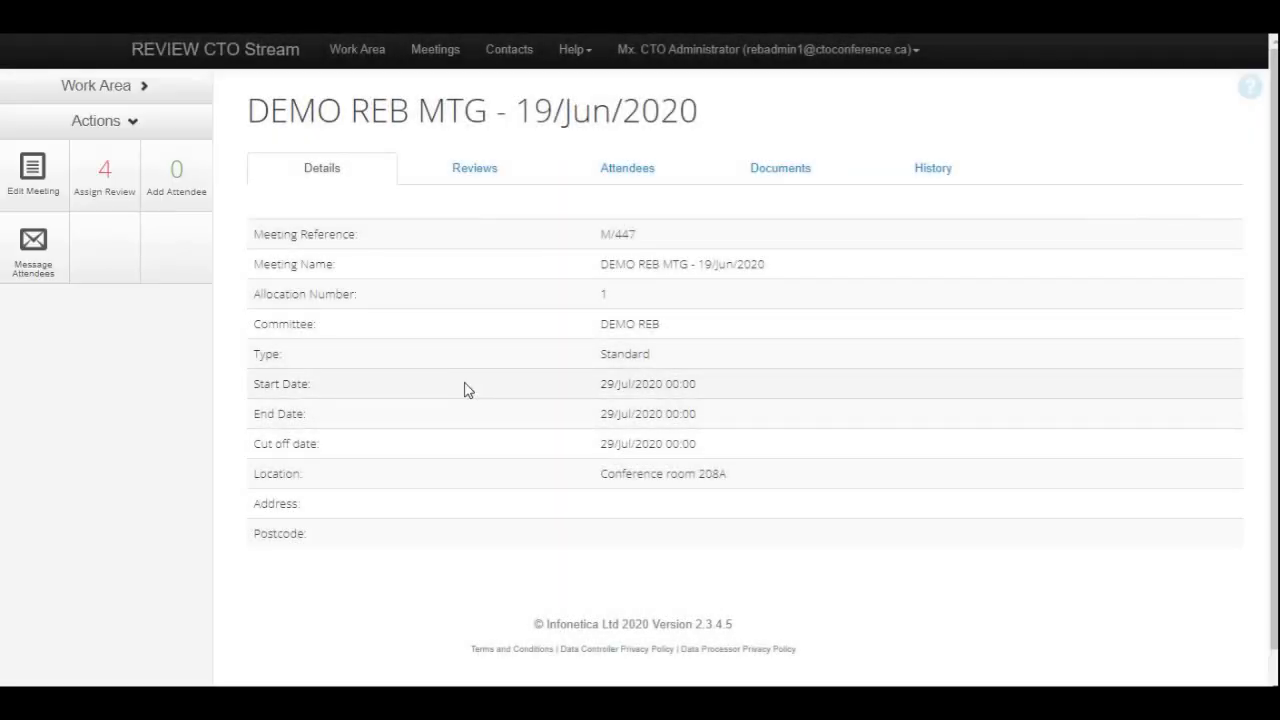
{"action": "left_click", "coordinate": [43, 180]}
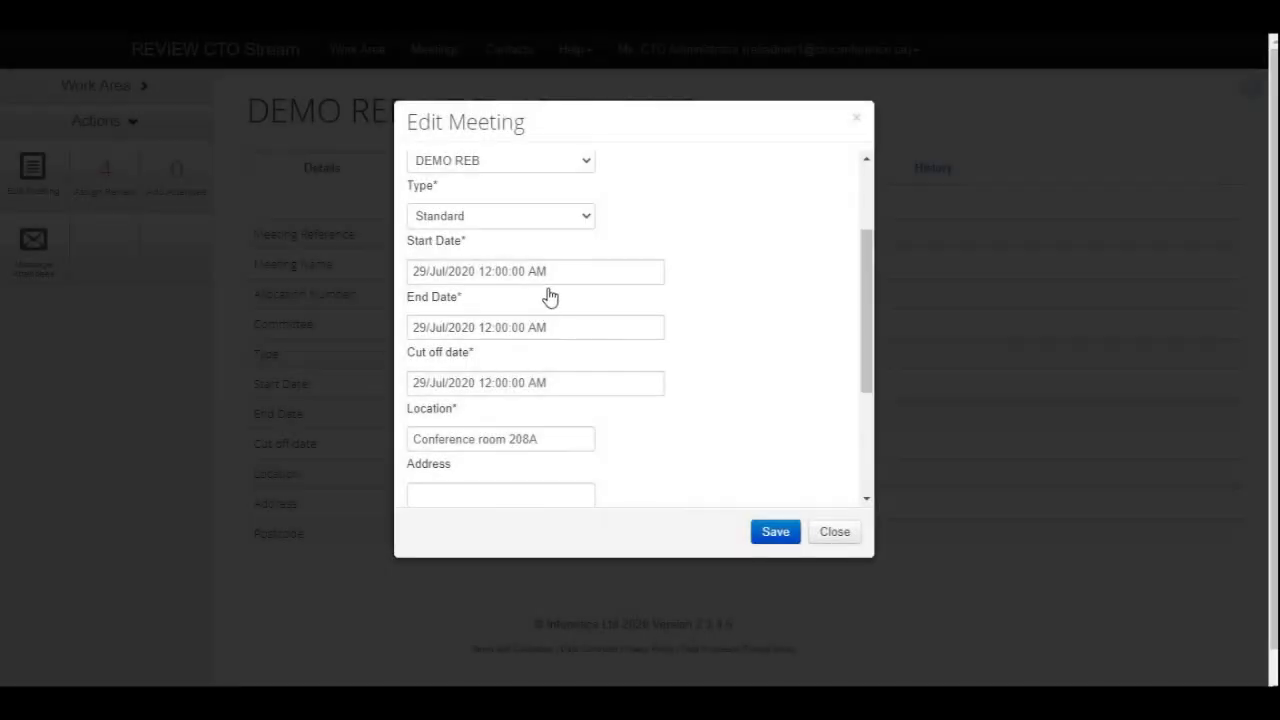
{"action": "left_click", "coordinate": [551, 273]}
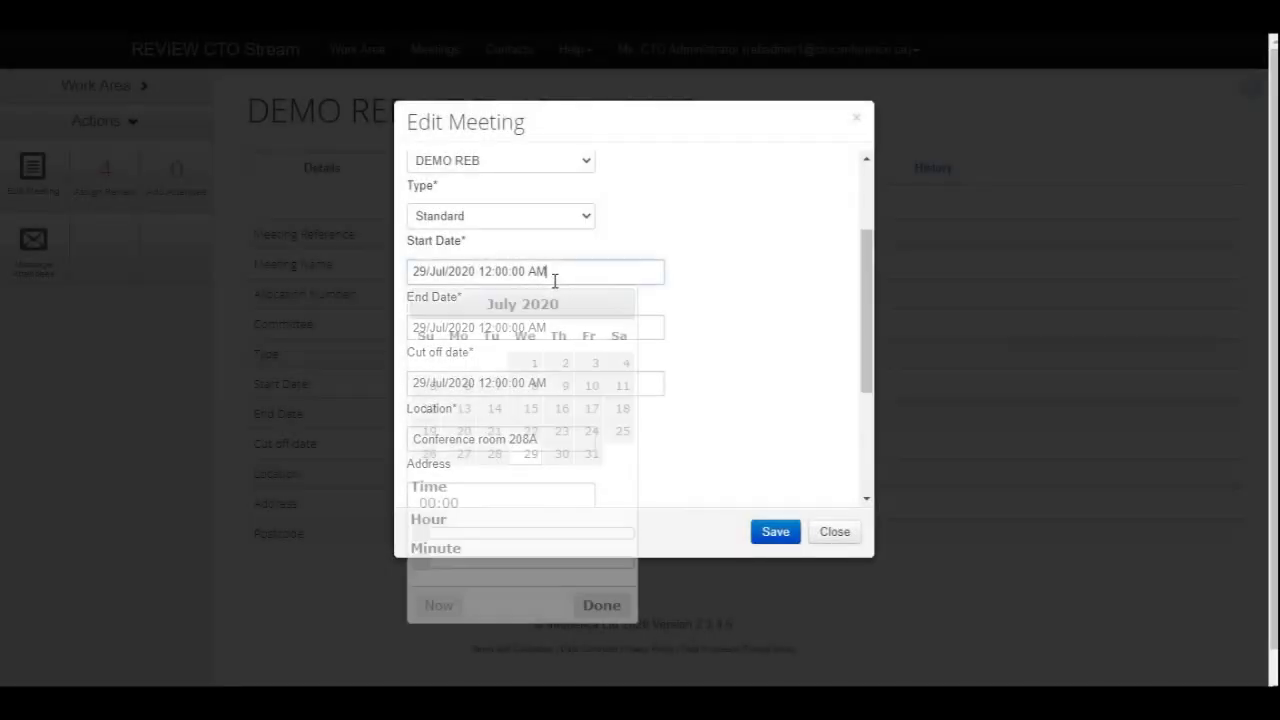
{"action": "left_click", "coordinate": [620, 303]}
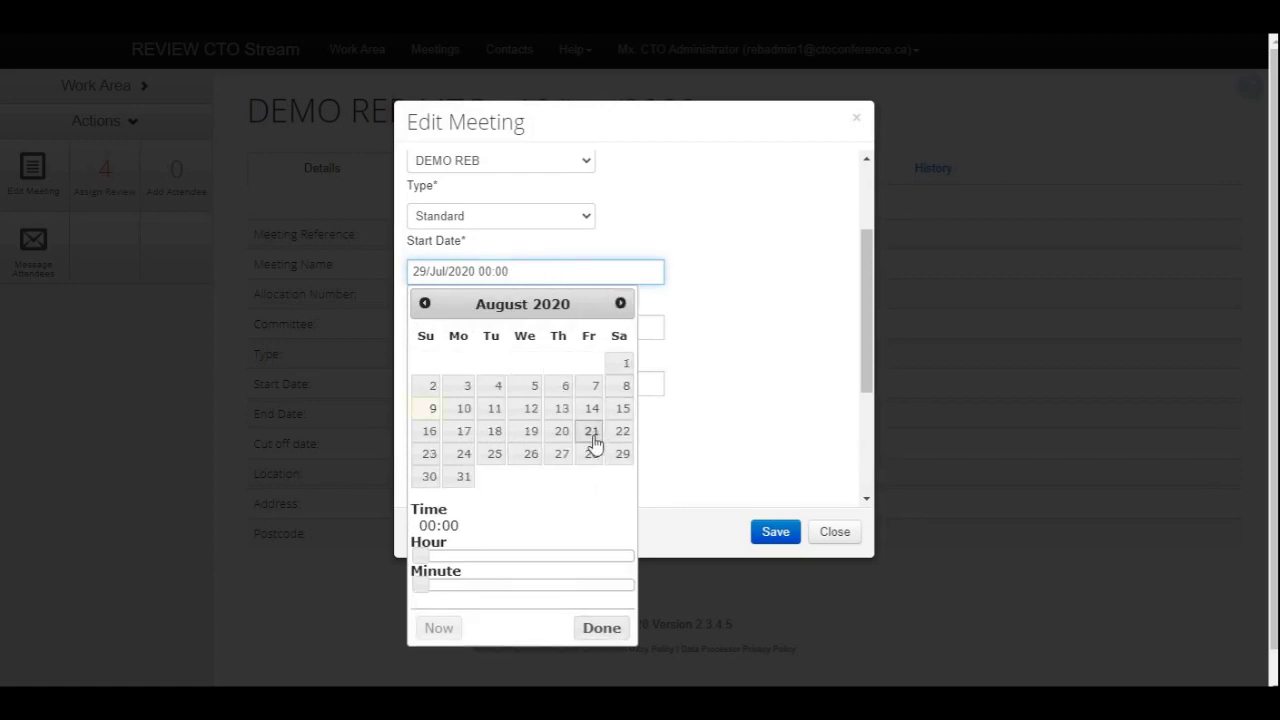
{"action": "left_click", "coordinate": [495, 432]}
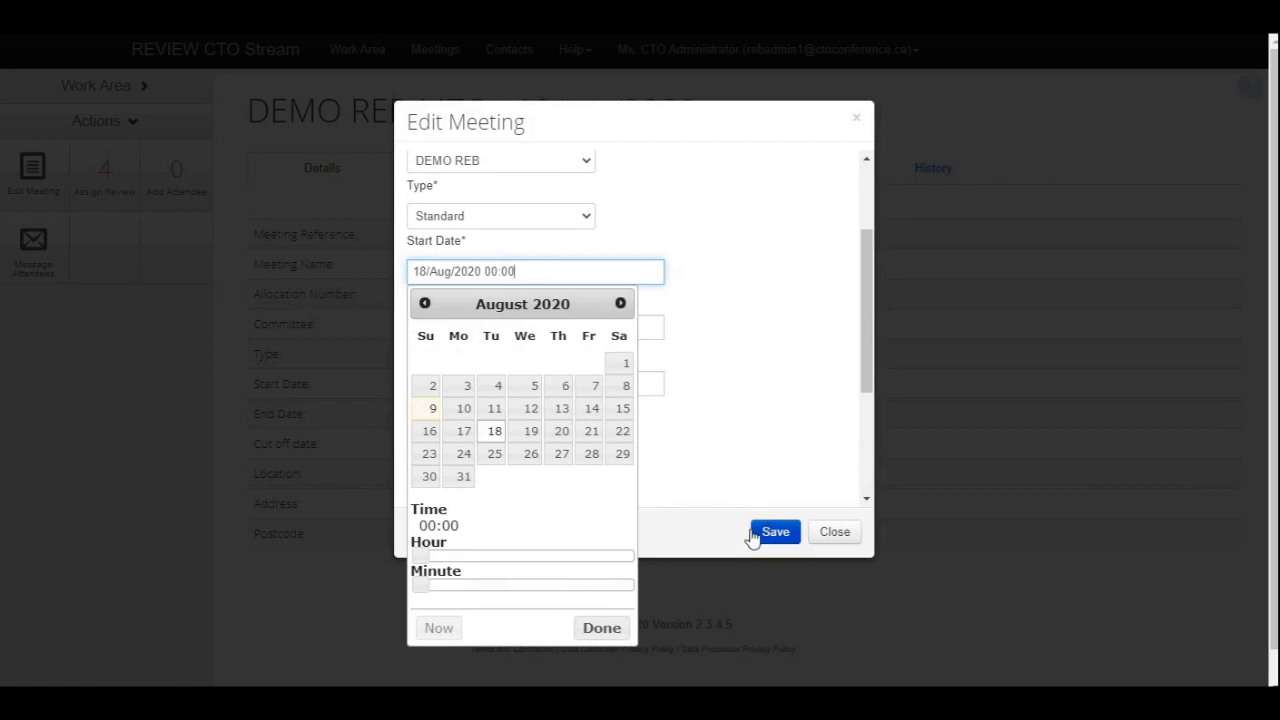
{"action": "left_click", "coordinate": [600, 630]}
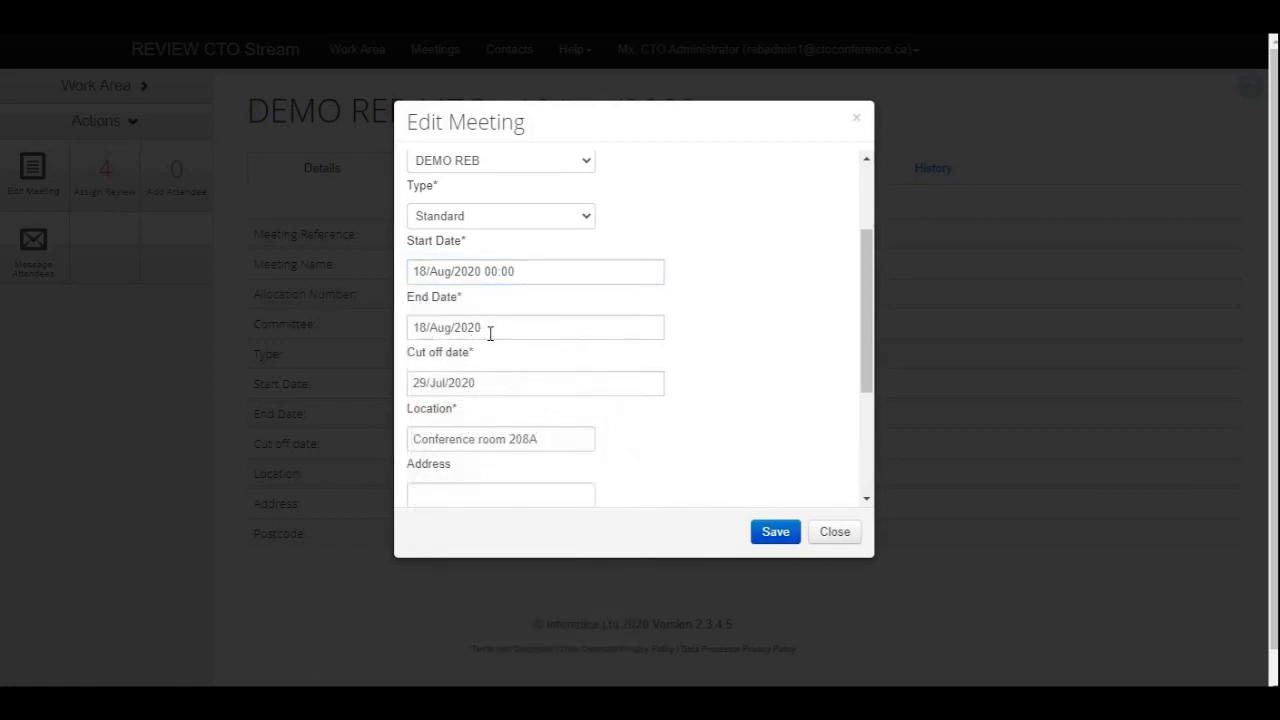
Step: Set the meeting's cut-off date to 18/Aug/2020 04:00 and save the edited meeting
{"action": "left_click", "coordinate": [522, 389]}
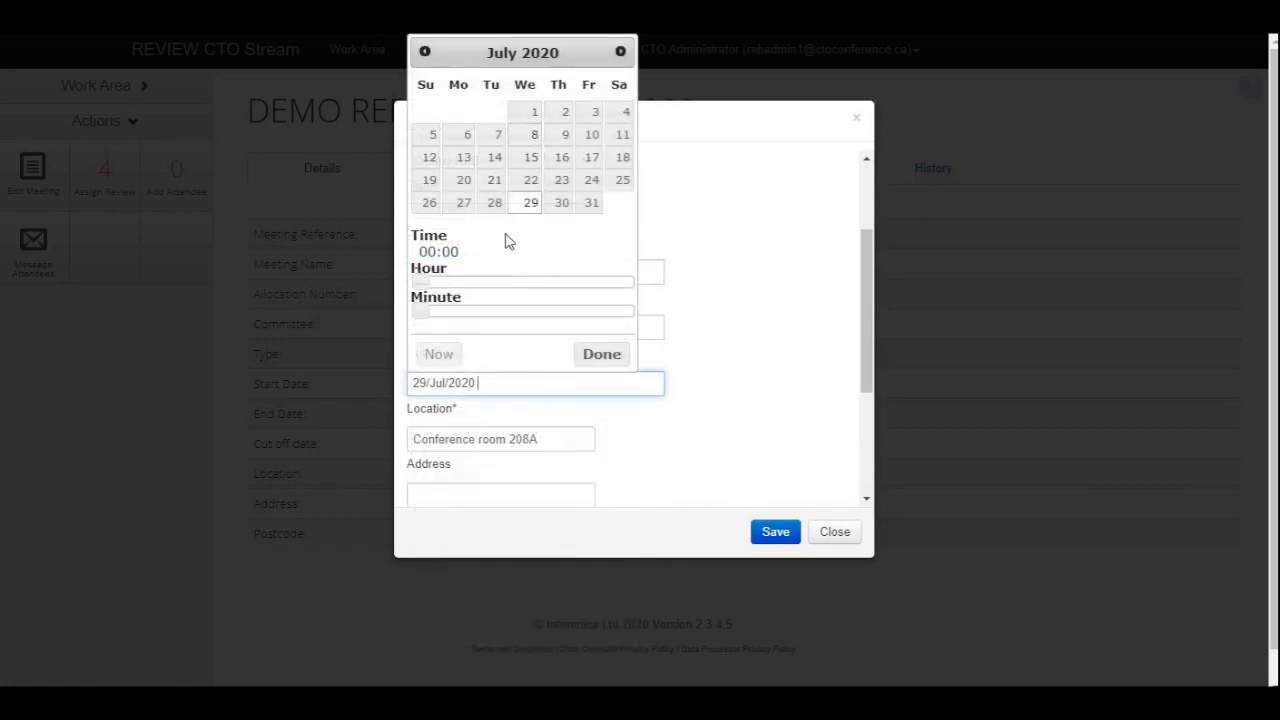
{"action": "left_click", "coordinate": [460, 284]}
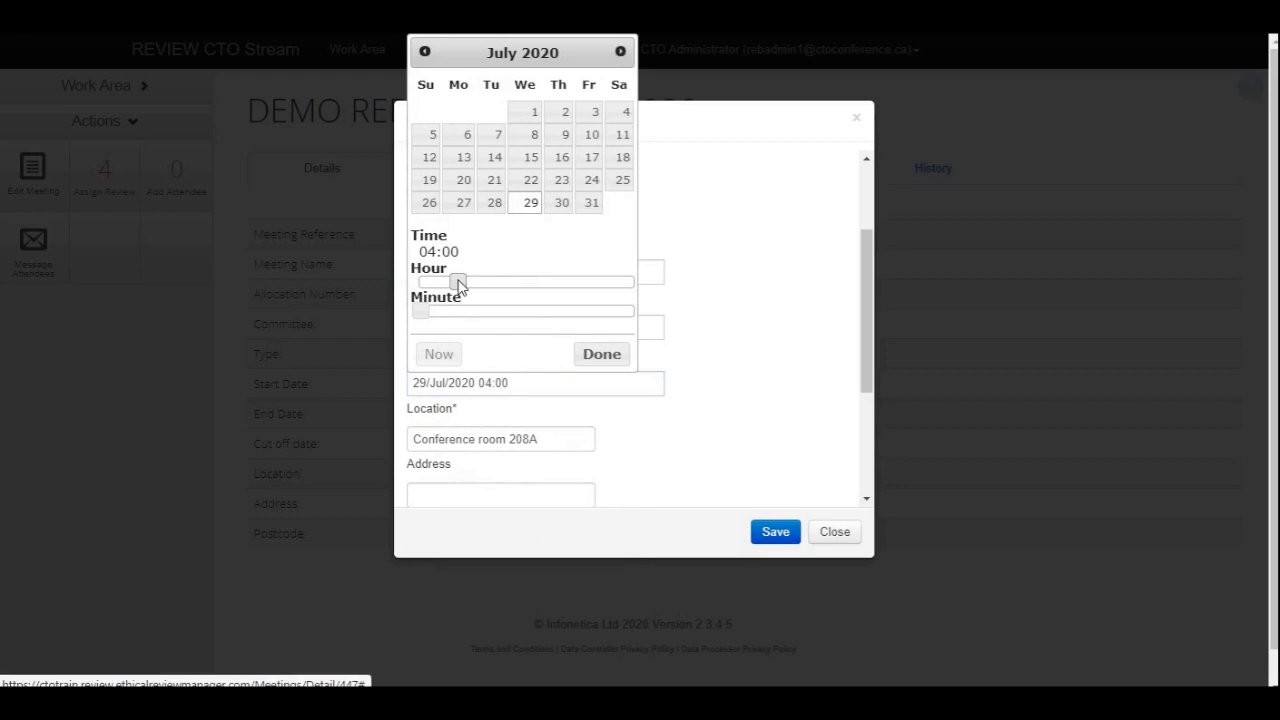
{"action": "left_click", "coordinate": [620, 51]}
{"action": "left_click", "coordinate": [496, 180]}
{"action": "left_click", "coordinate": [606, 380]}
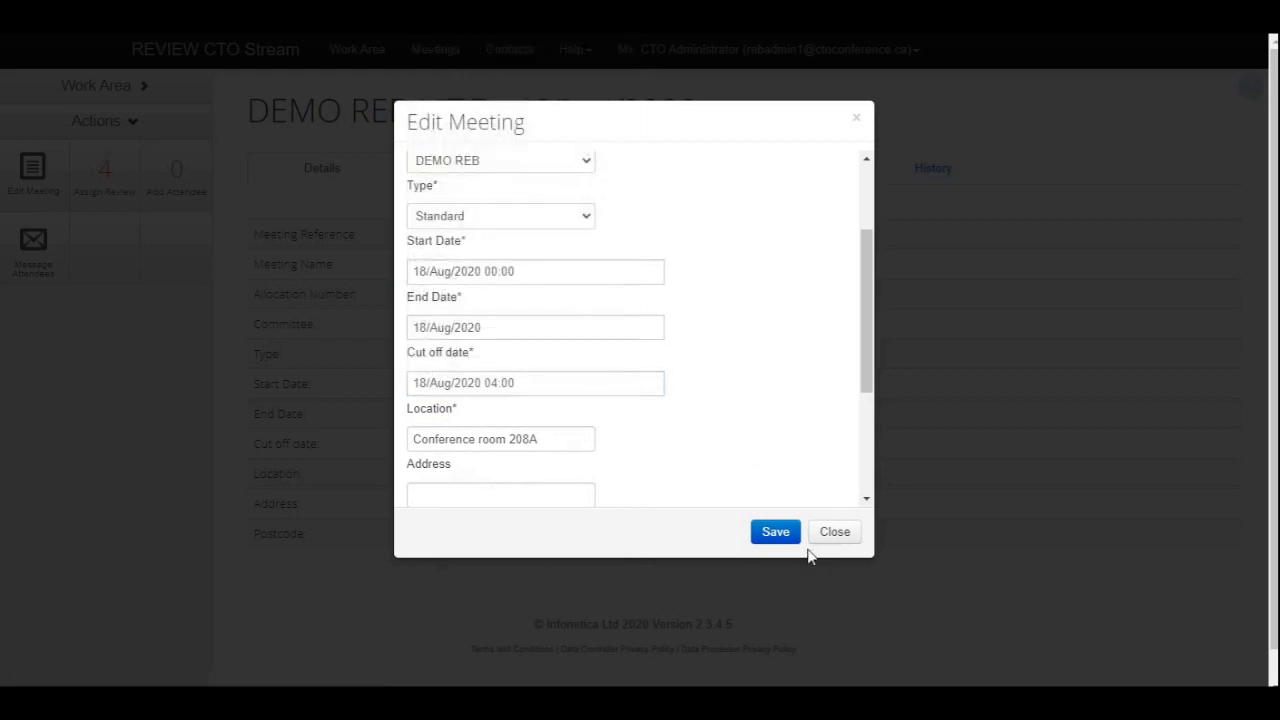
{"action": "left_click", "coordinate": [772, 536]}
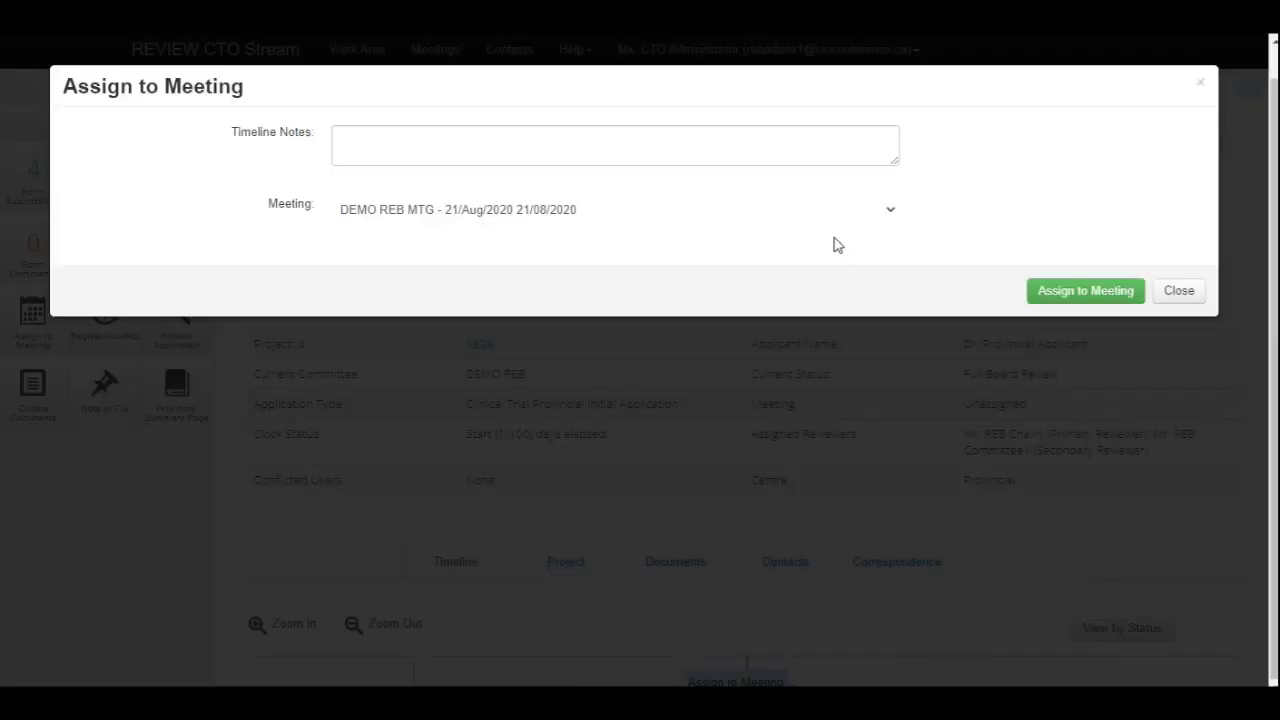
Step: Review the meeting choices for the application again after changing the meeting dates
{"action": "left_click", "coordinate": [830, 210]}
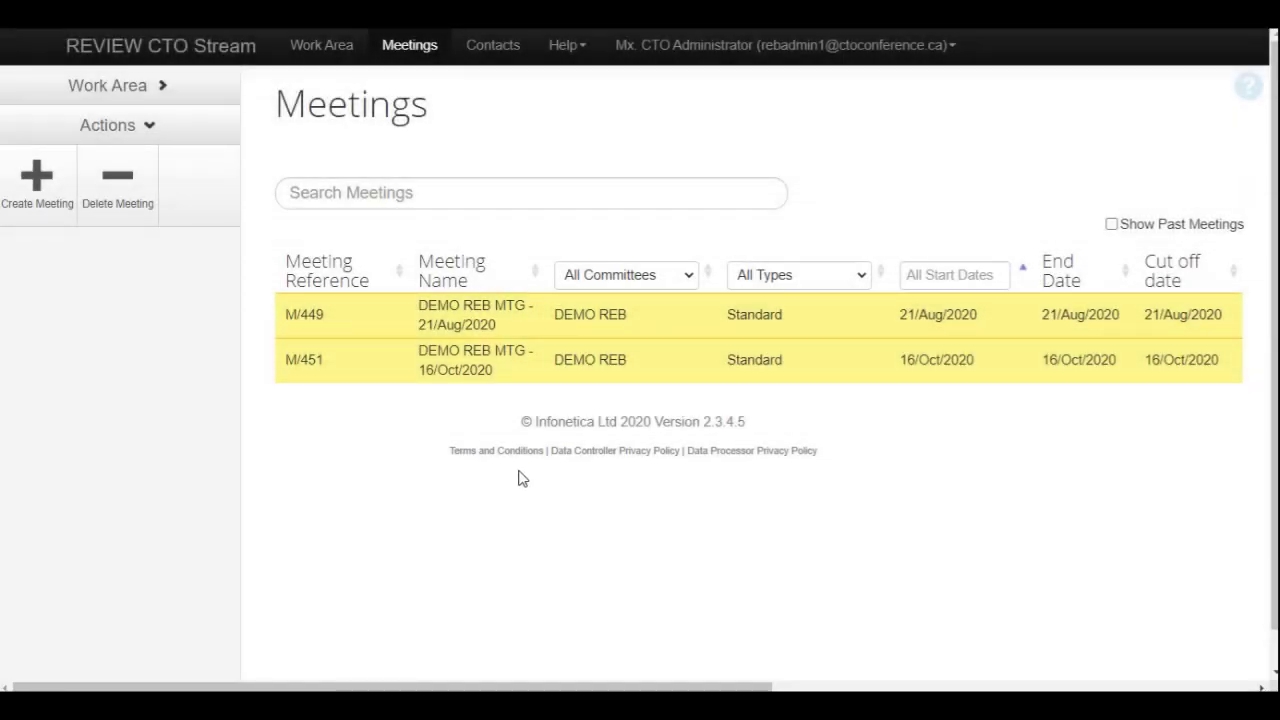
Step: View the details of the meeting DEMO REB MTG - 21/Aug/2020 and open it for editing
{"action": "left_click", "coordinate": [451, 326]}
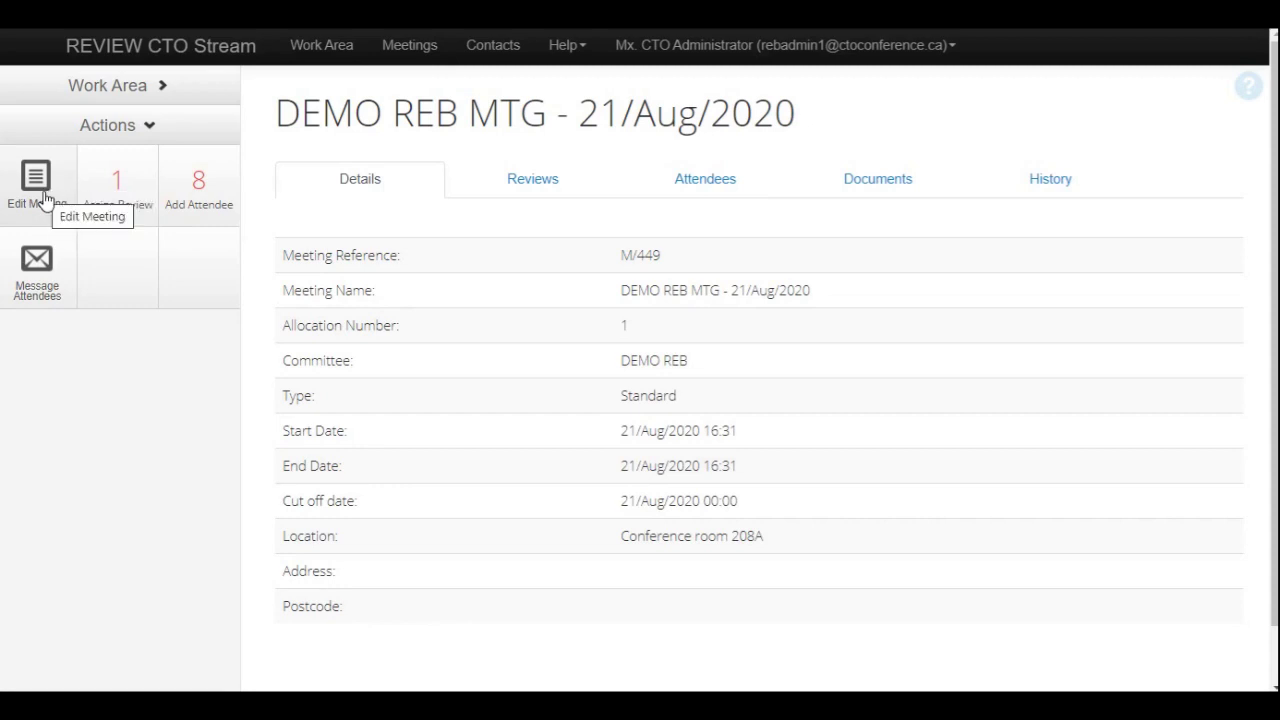
{"action": "left_click", "coordinate": [44, 198]}
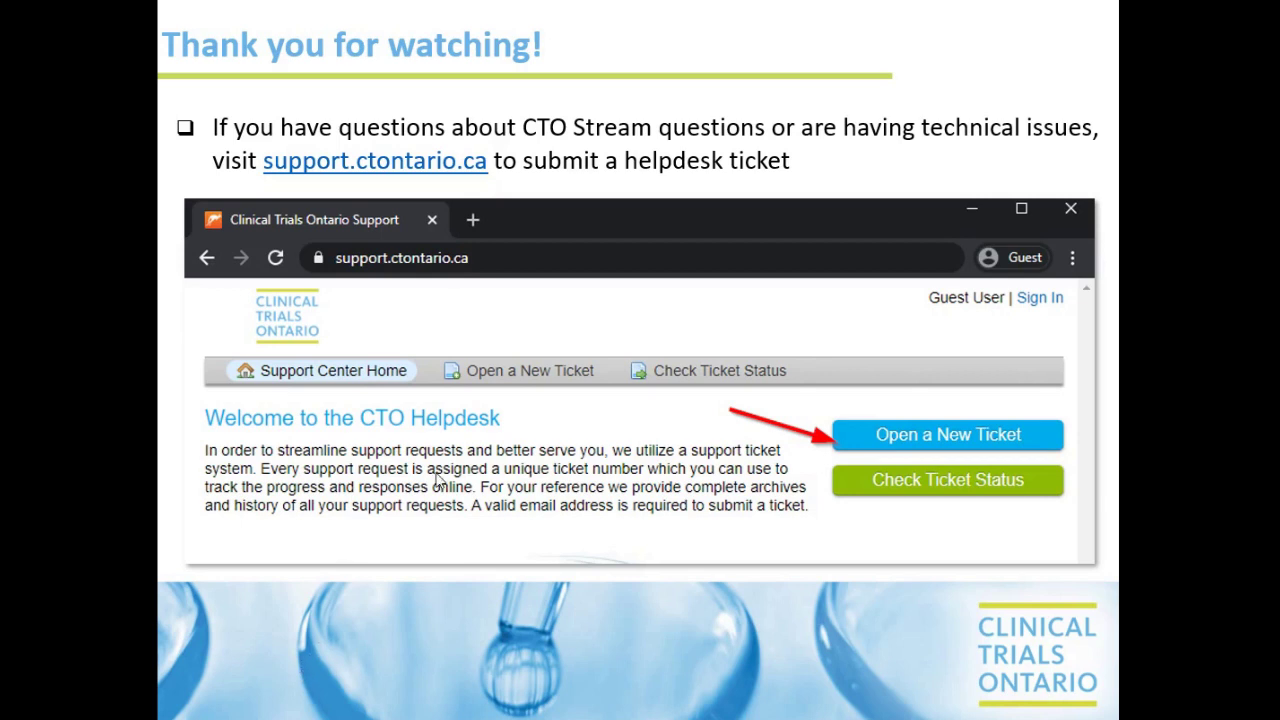
{"action": "left_click", "coordinate": [522, 472]}
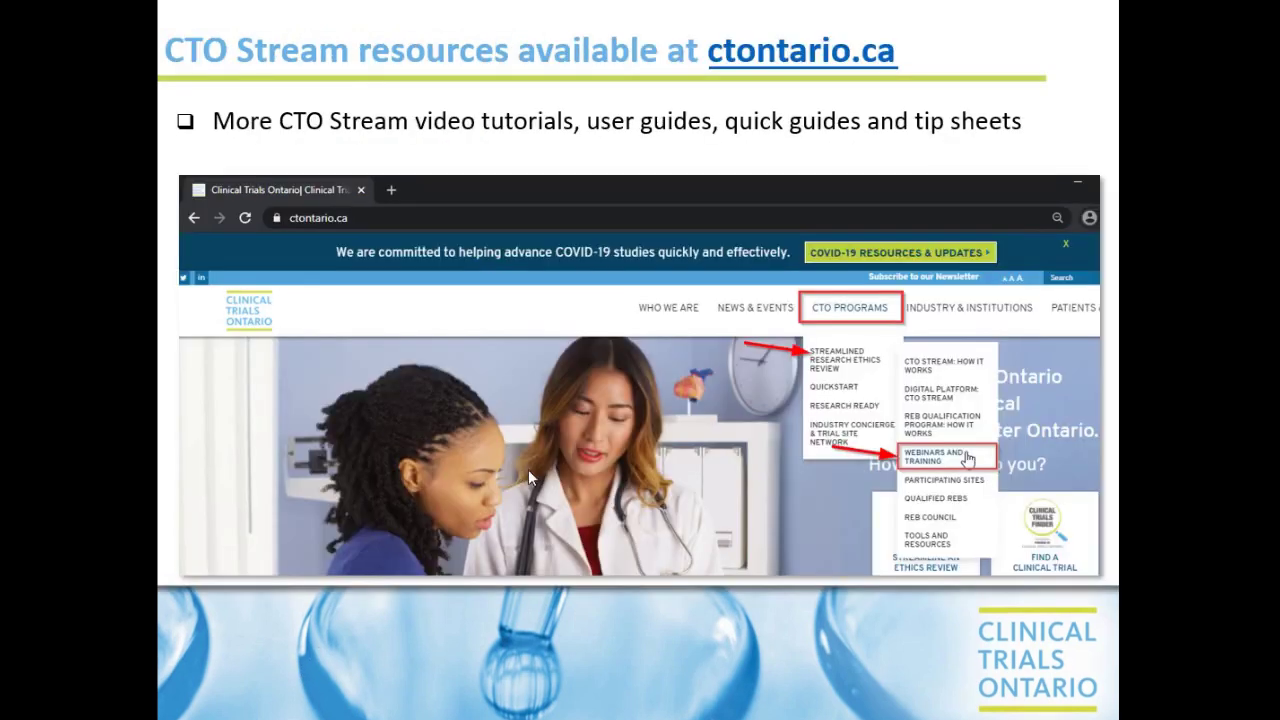